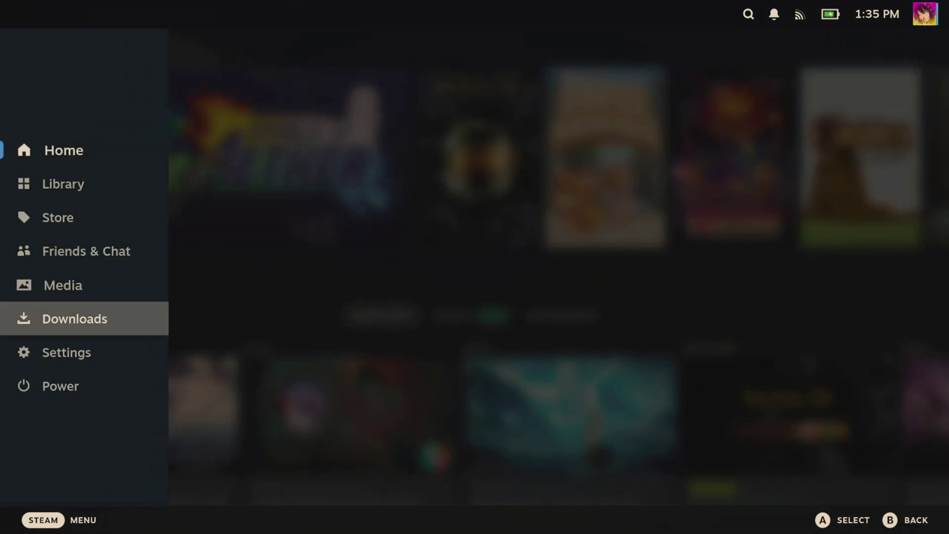
Switch the Steam Deck from Gaming Mode to Desktop Mode through the Steam menu's Power options
key(Return)
key(Down)
key(Down)
key(Down)
key(Down)
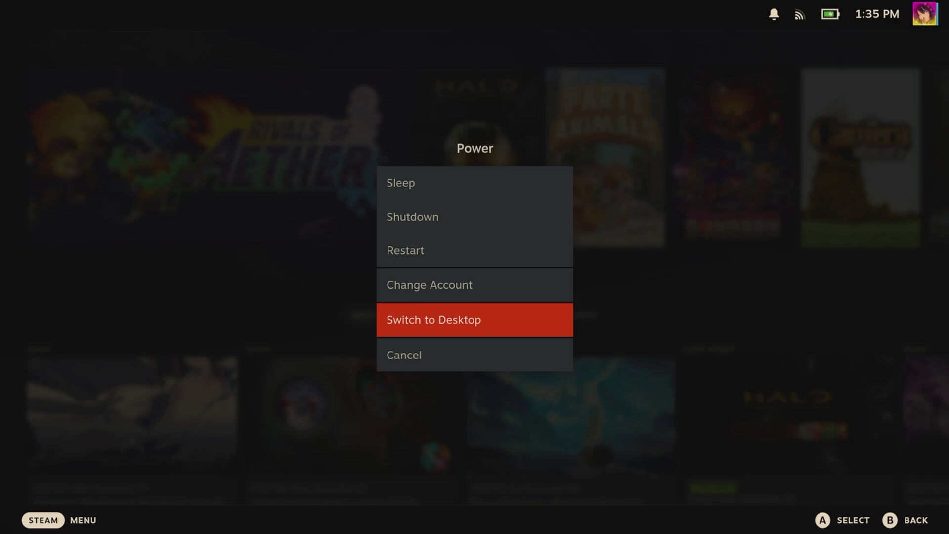
key(Return)
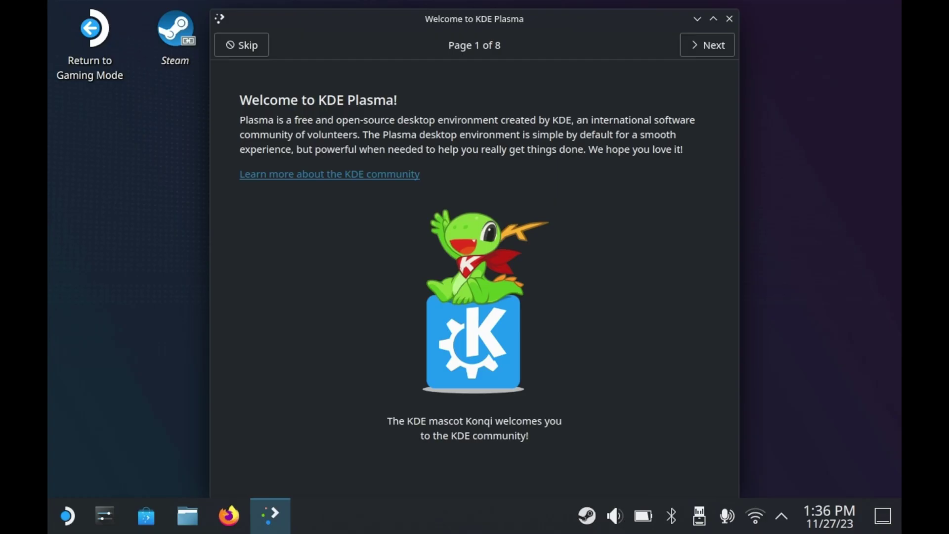
Close the Welcome to KDE Plasma window, launch Dolphin from the taskbar, then close the welcome window again
click(729, 19)
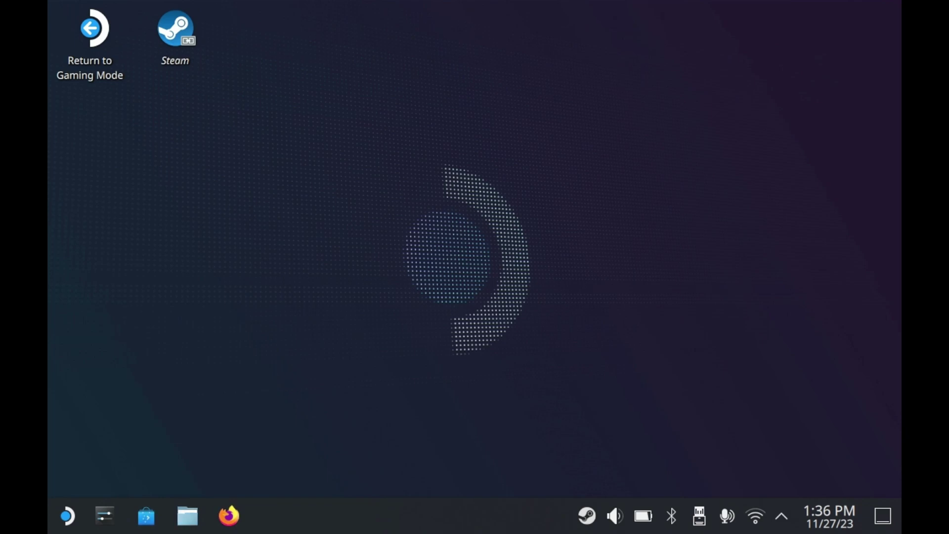
click(187, 515)
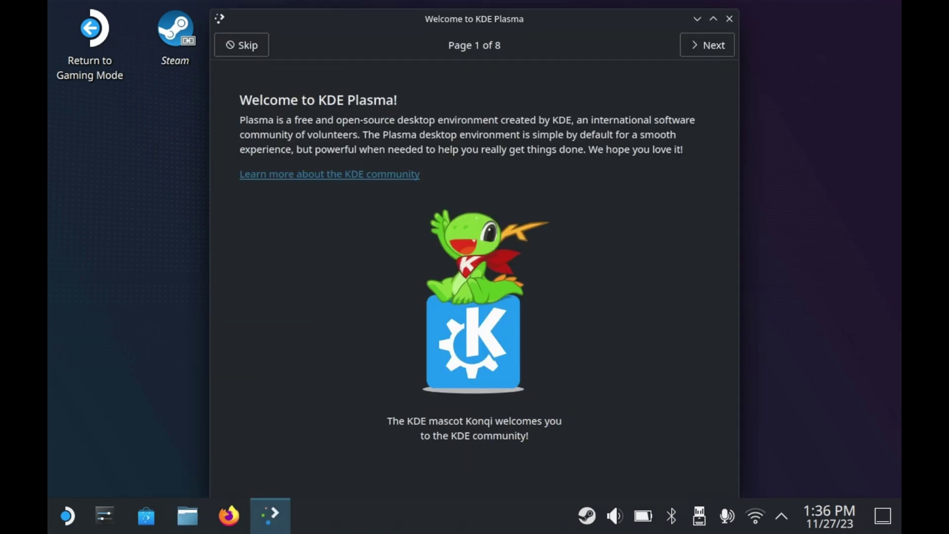
click(729, 18)
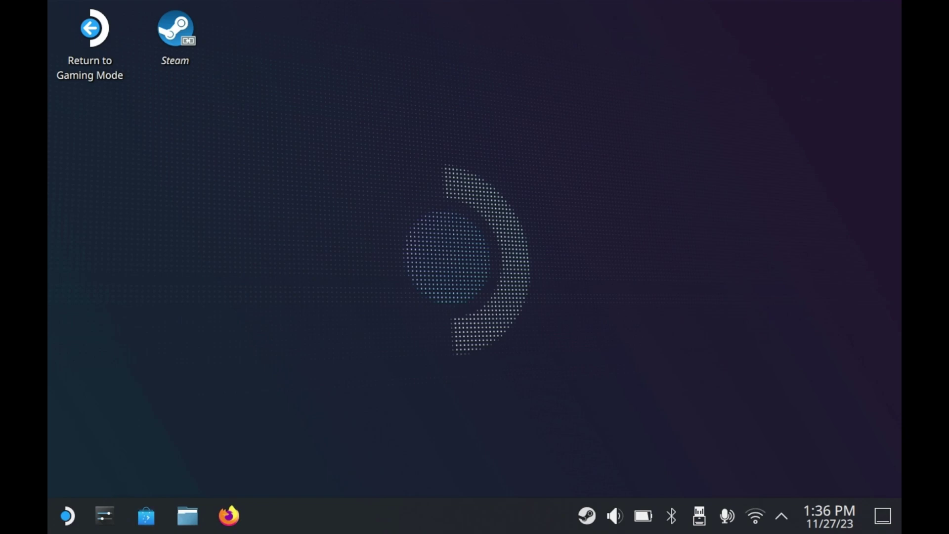
Open Dolphin from the taskbar, scroll down the Places panel, then close the window
click(188, 516)
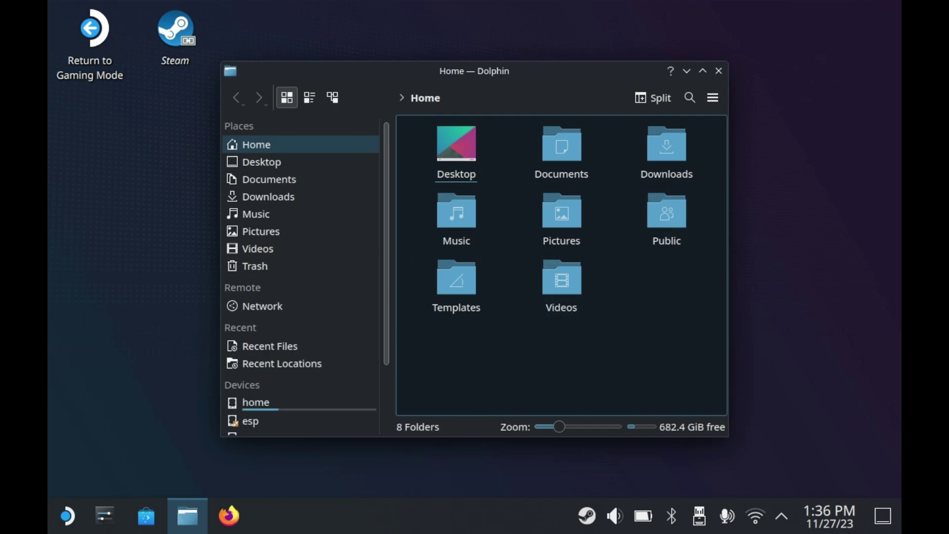
scroll(302, 277, down, 2)
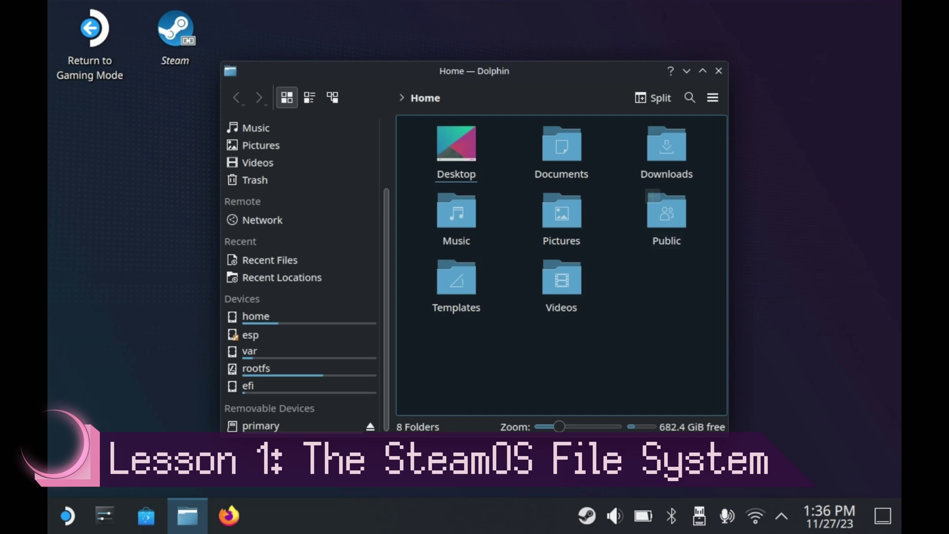
click(718, 71)
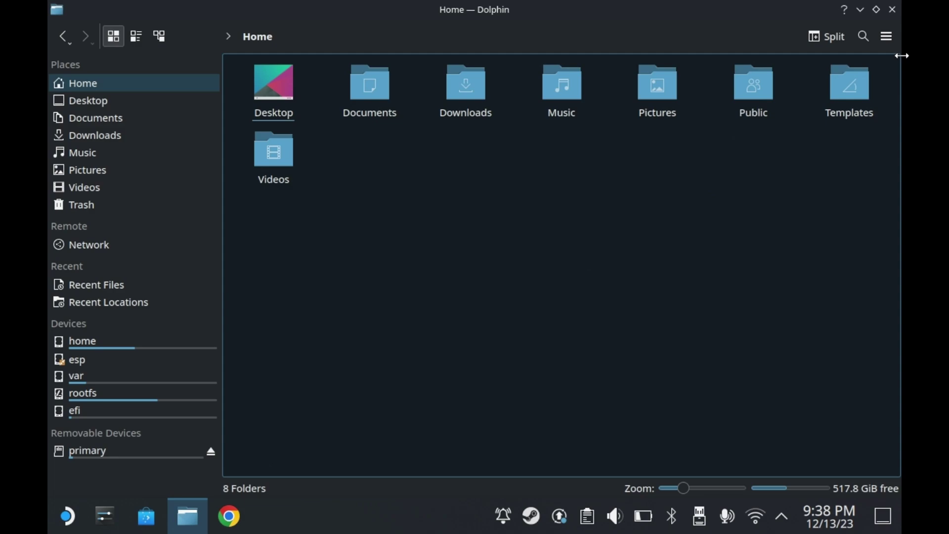
Turn on Show Hidden Files, then browse .local's share and state folders to reach the Celeste data folder
click(886, 36)
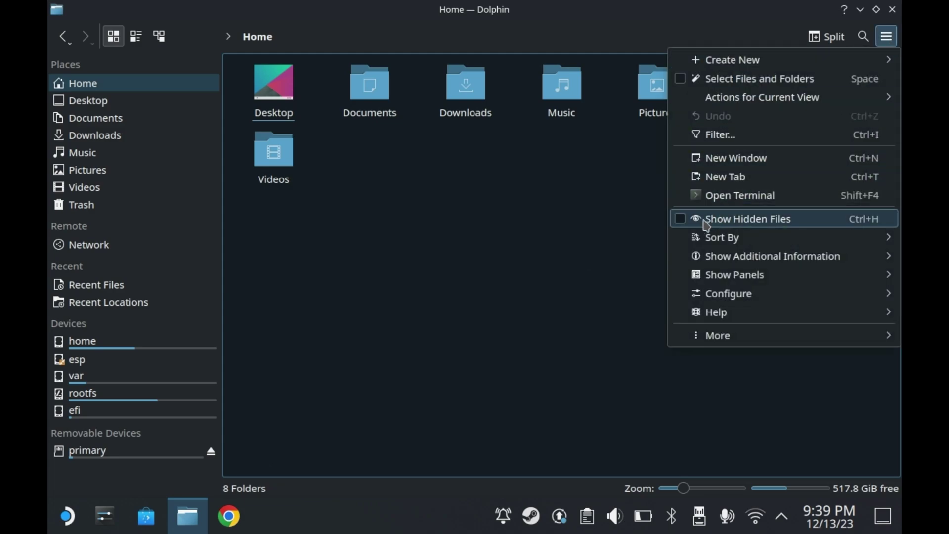
click(688, 224)
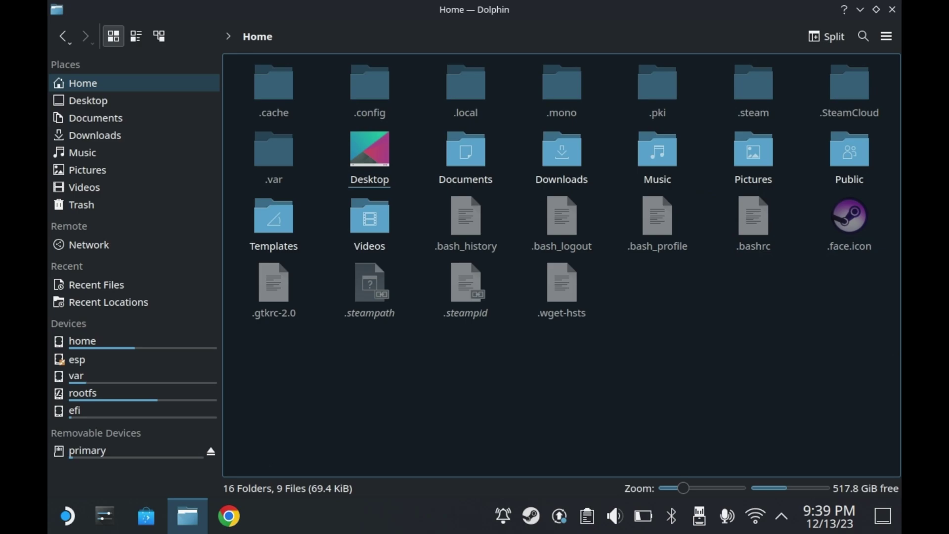
click(473, 113)
click(272, 80)
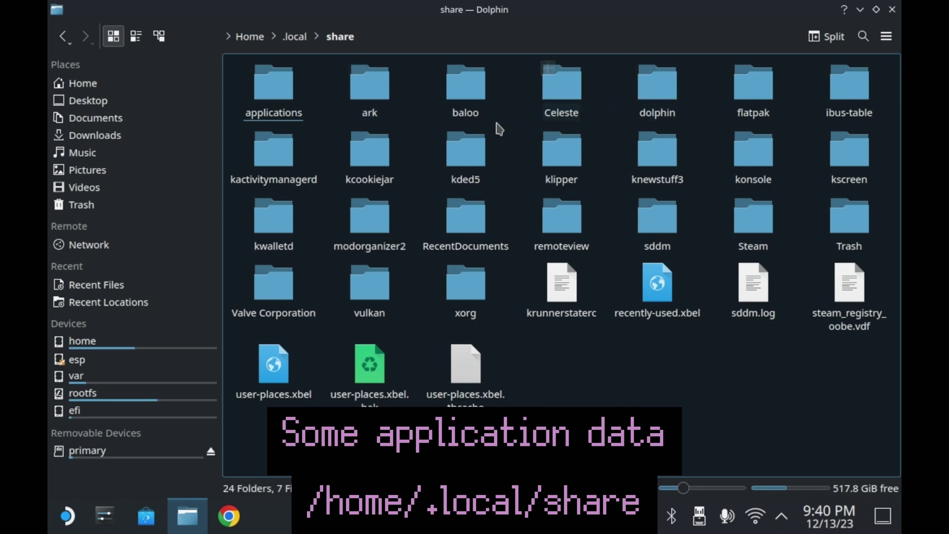
click(303, 44)
click(369, 110)
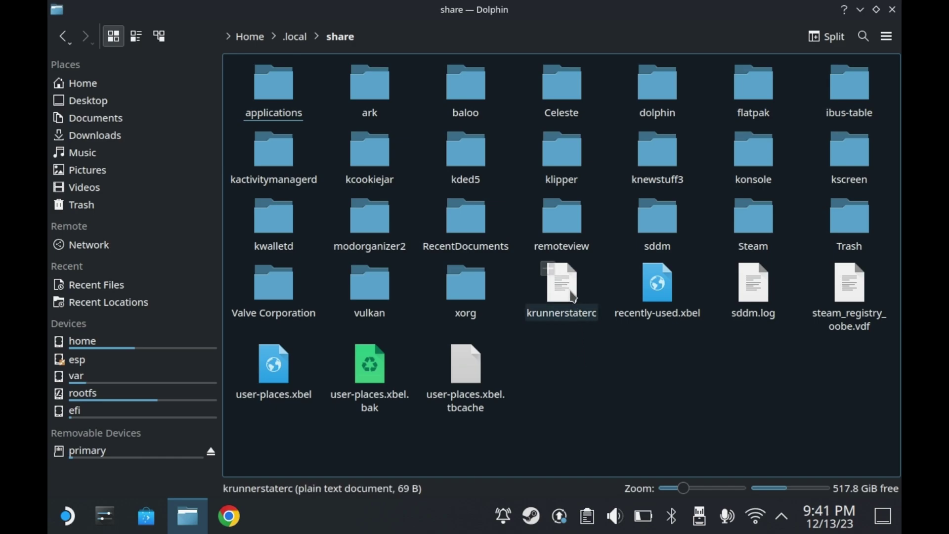
click(564, 106)
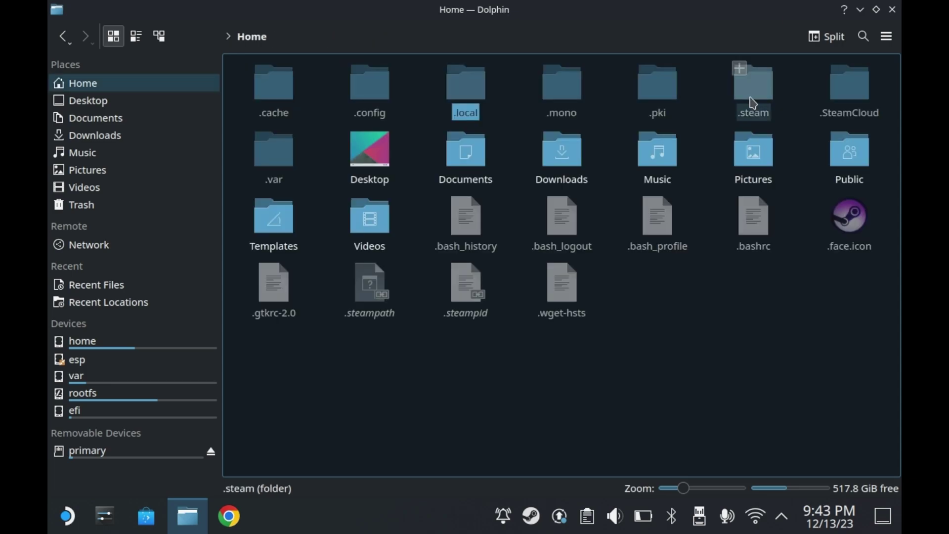
Browse from Home into .steam/steam/steamapps and show its full path as editable text
click(753, 103)
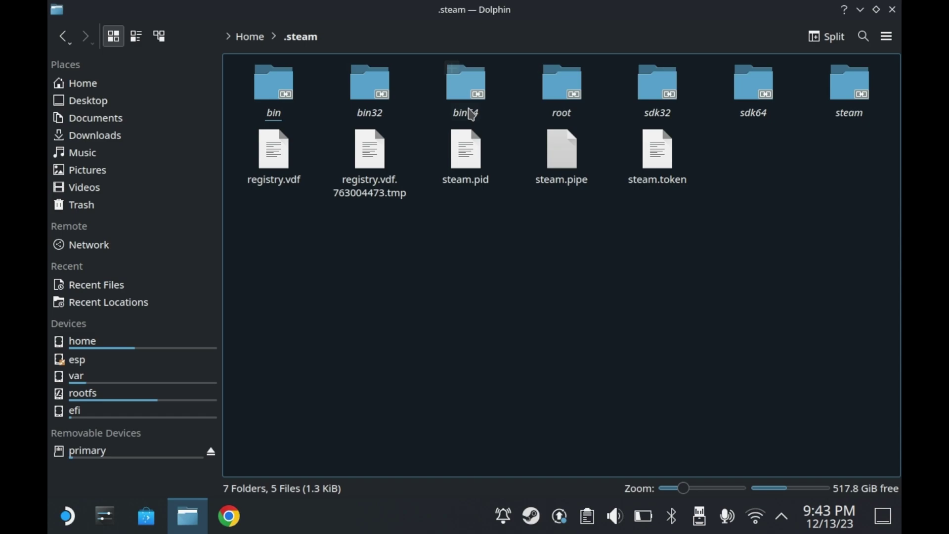
click(851, 103)
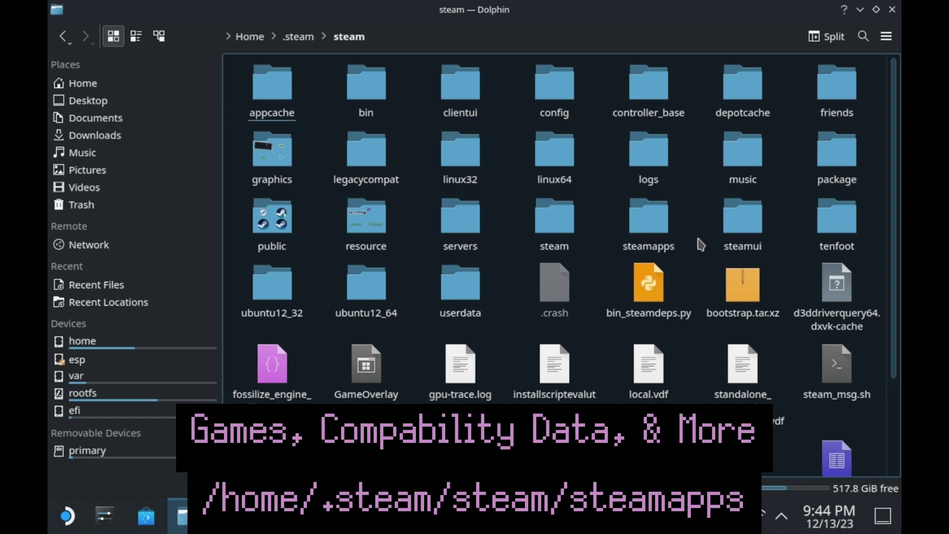
double_click(662, 234)
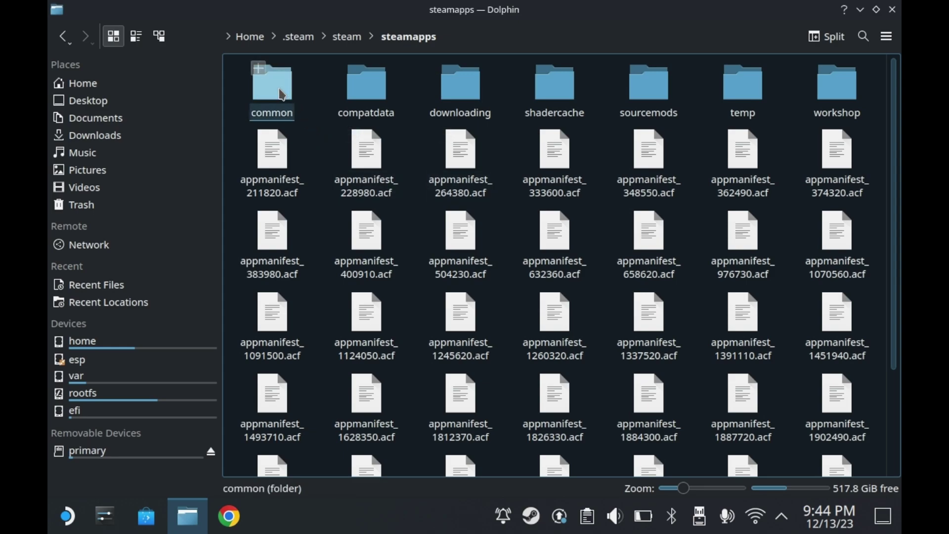
key(space)
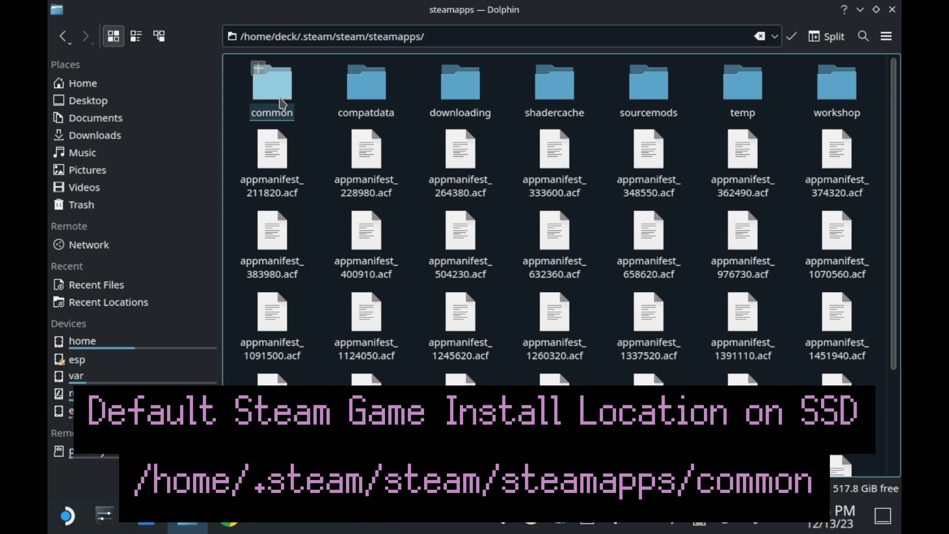
double_click(281, 103)
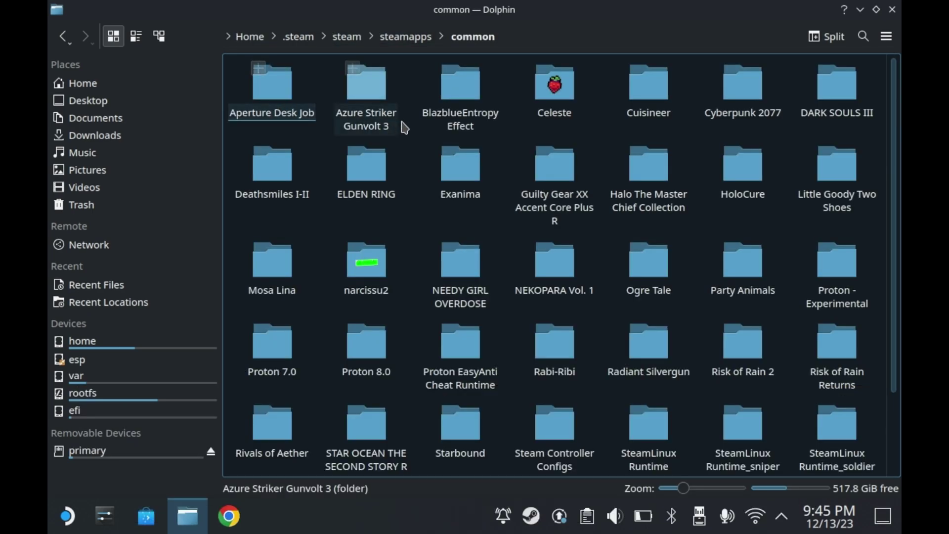
click(738, 94)
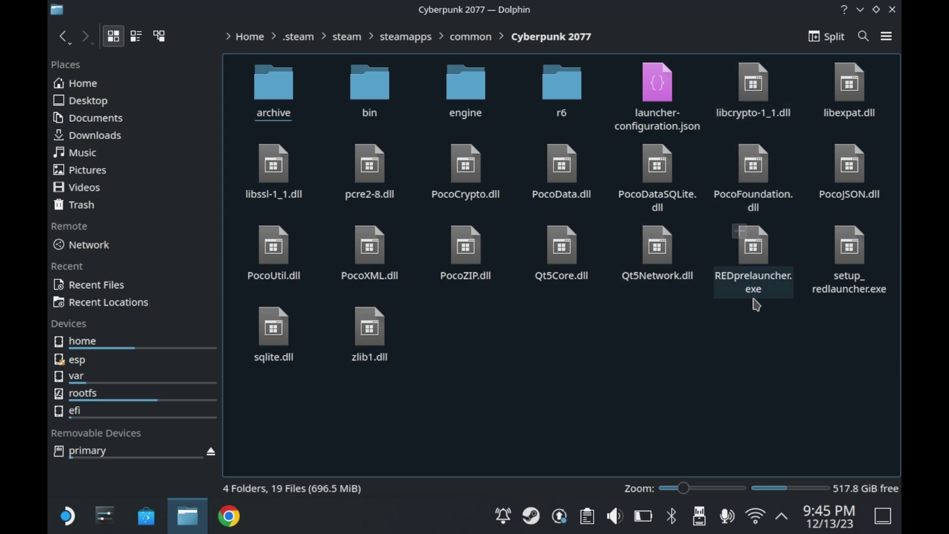
key(BackSpace)
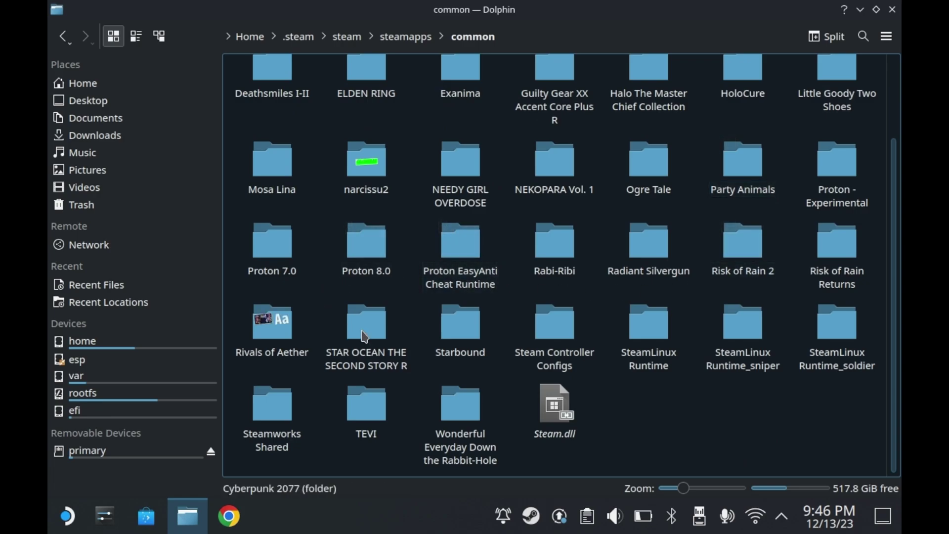
scroll(671, 357, up, 2)
scroll(671, 357, down, 2)
click(841, 356)
Go back up to steamapps and open the compatdata/22380 folder
key(BackSpace)
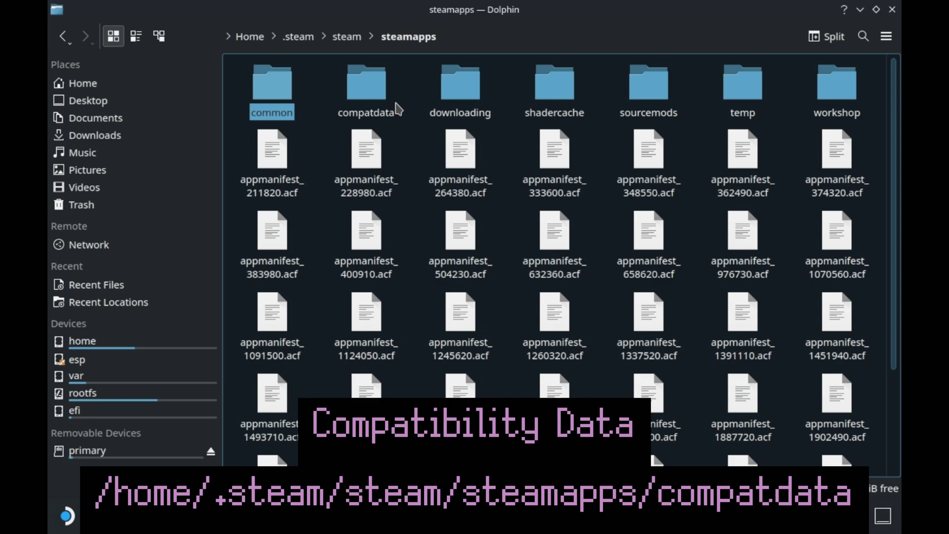
click(366, 88)
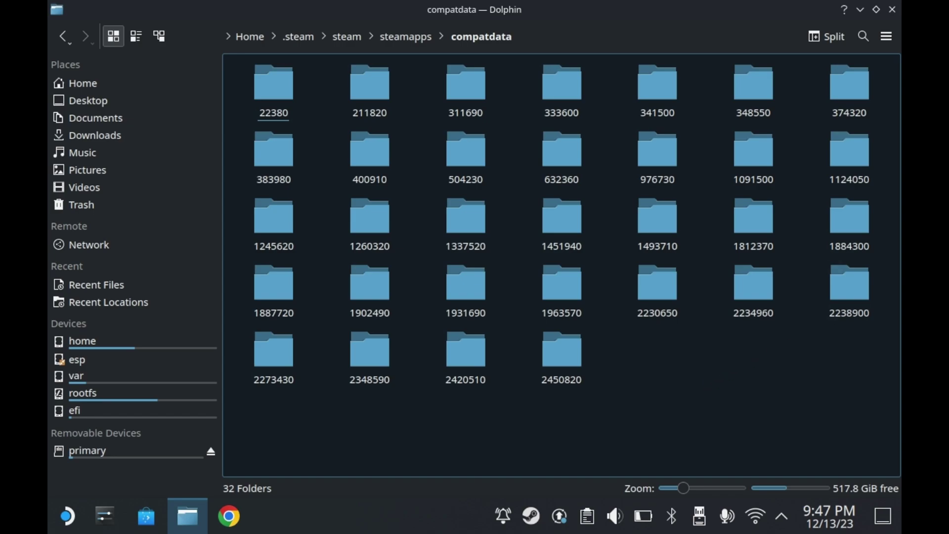
click(273, 112)
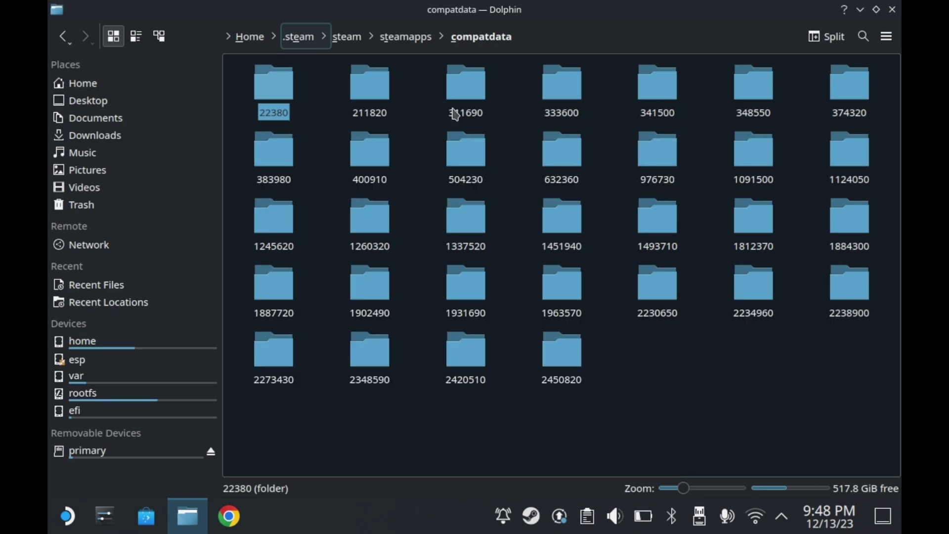
double_click(286, 99)
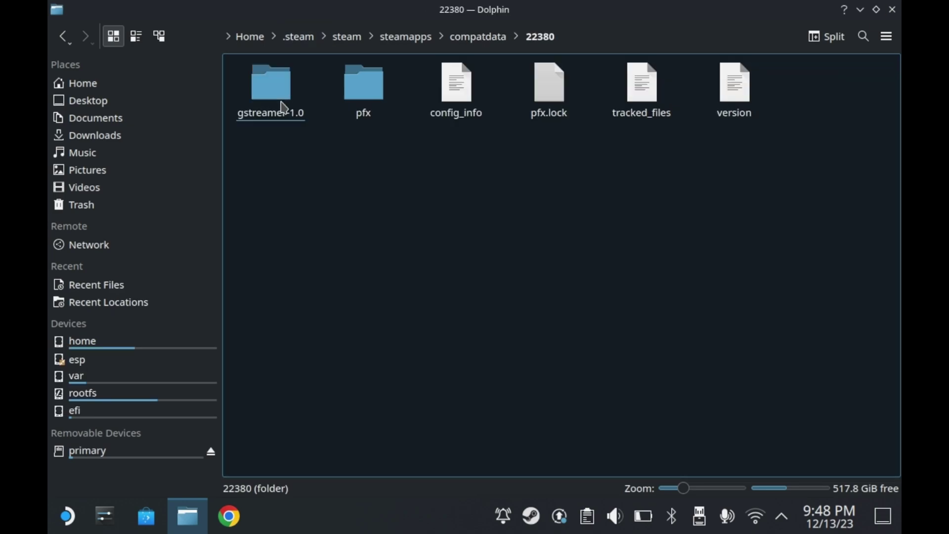
Open pfx/drive_c, look in Program Files (x86), then return to 22380 and reopen pfx/drive_c
double_click(360, 91)
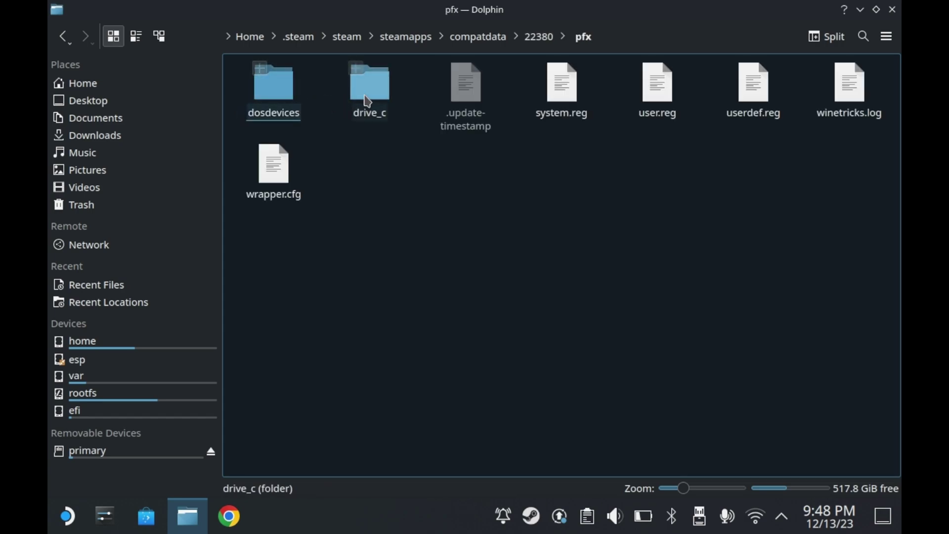
double_click(364, 96)
double_click(554, 121)
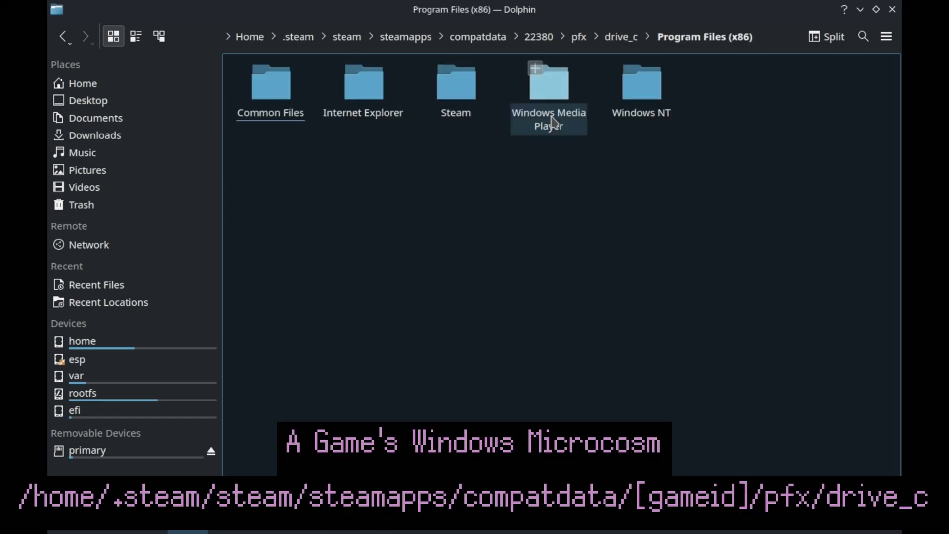
click(621, 42)
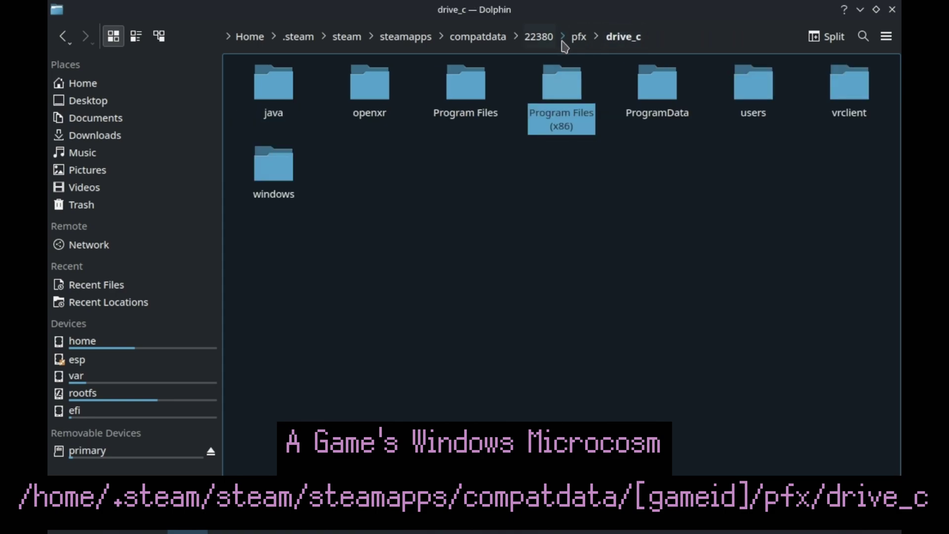
click(534, 44)
double_click(362, 113)
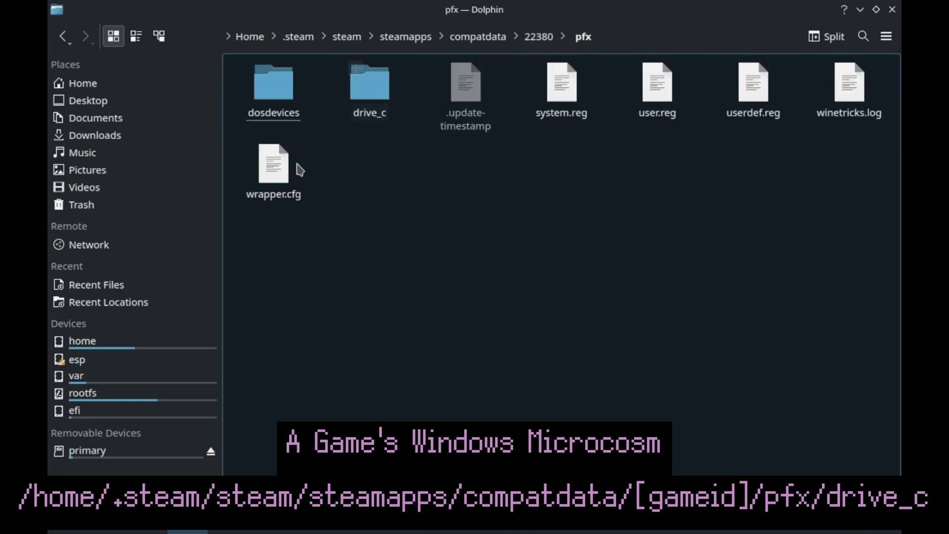
double_click(369, 99)
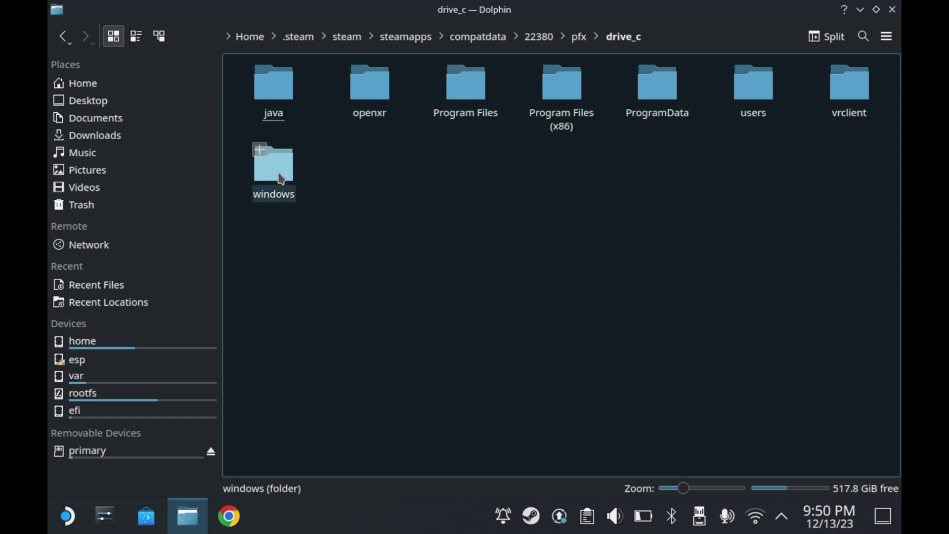
Browse the prefix's windows folder and then its system32 folder
click(281, 178)
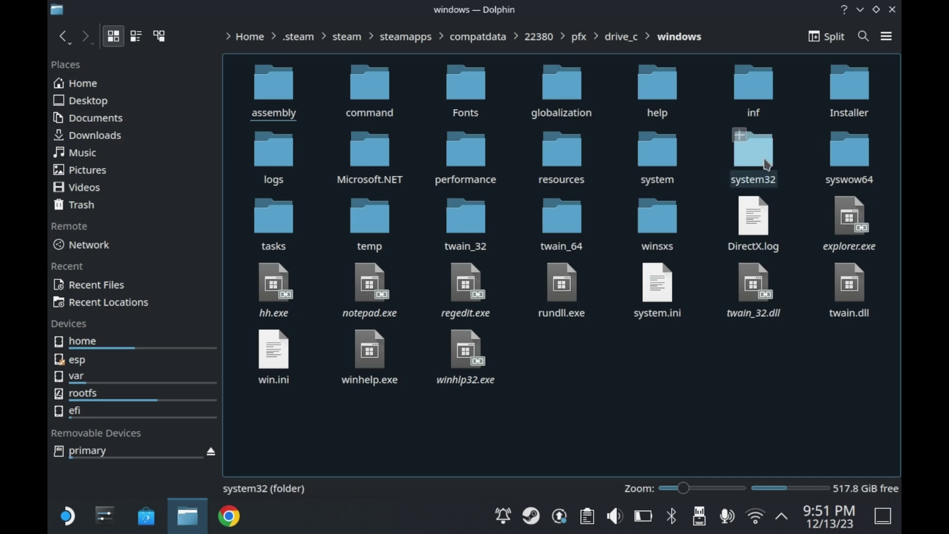
click(766, 165)
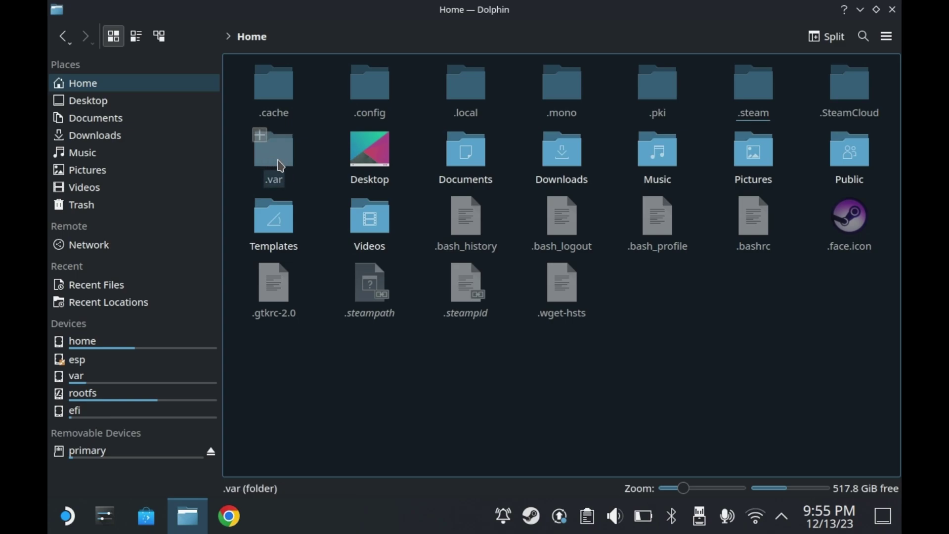
click(280, 166)
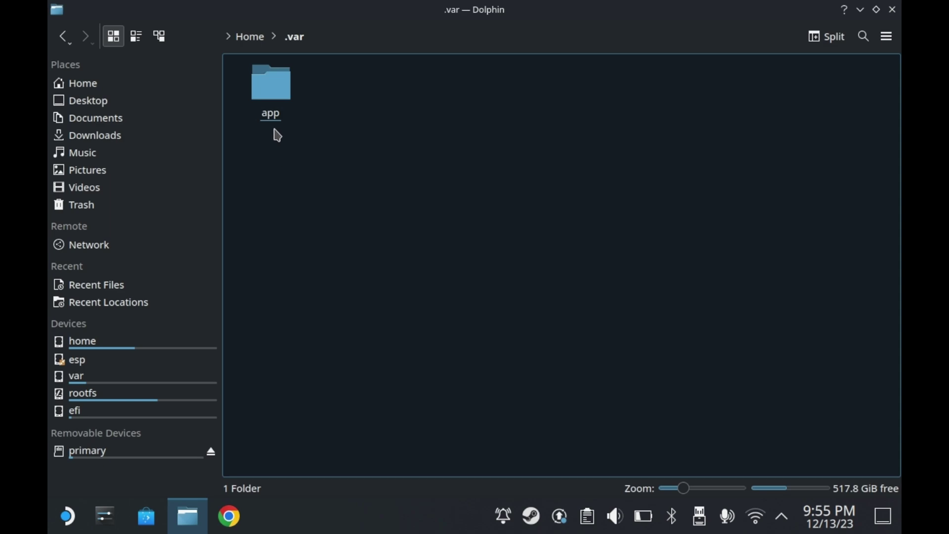
click(270, 101)
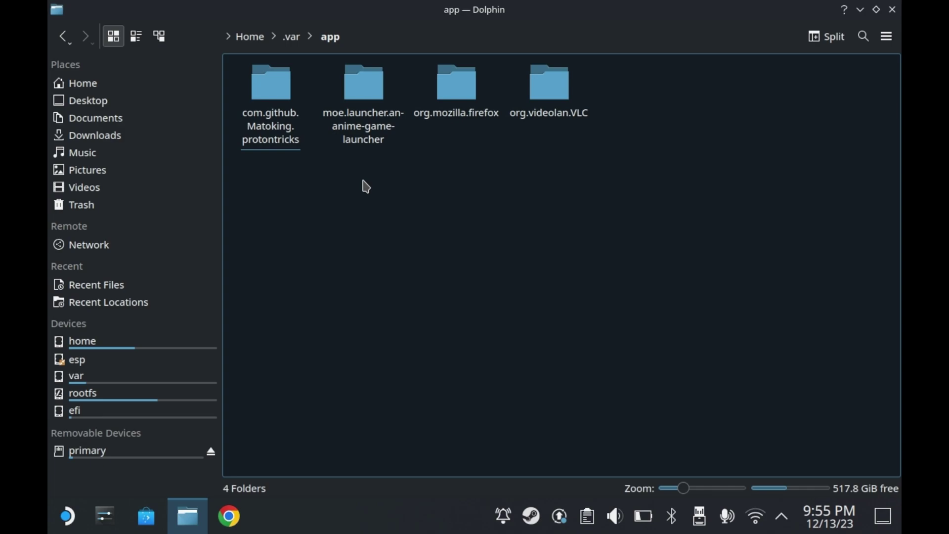
click(371, 99)
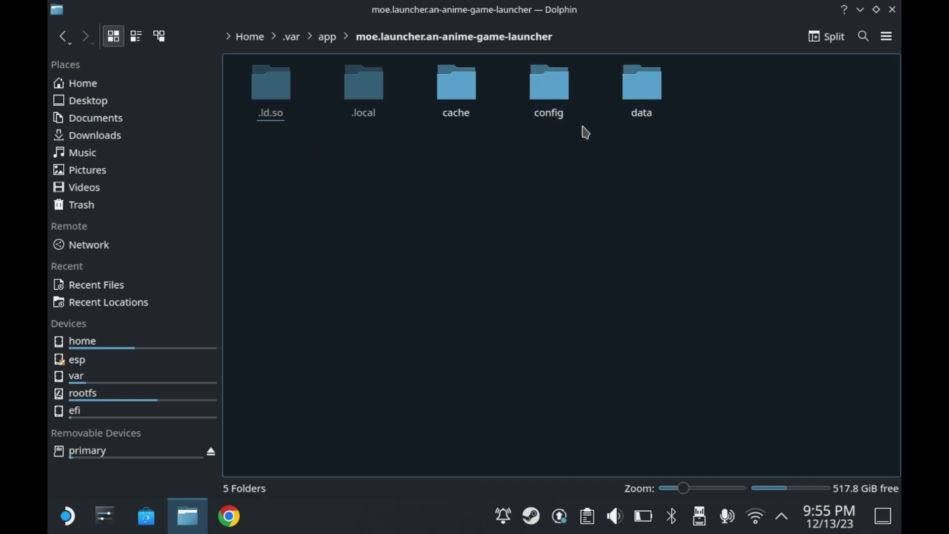
click(548, 80)
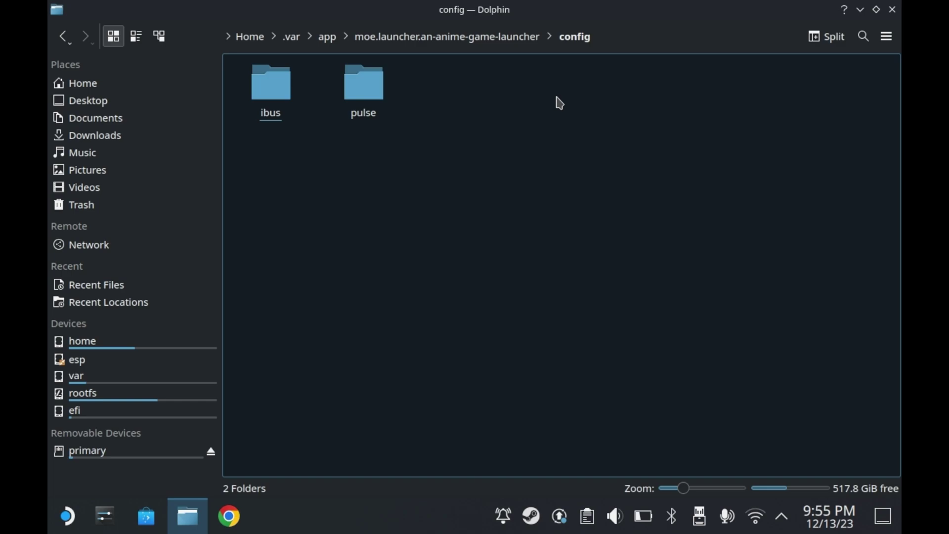
click(373, 98)
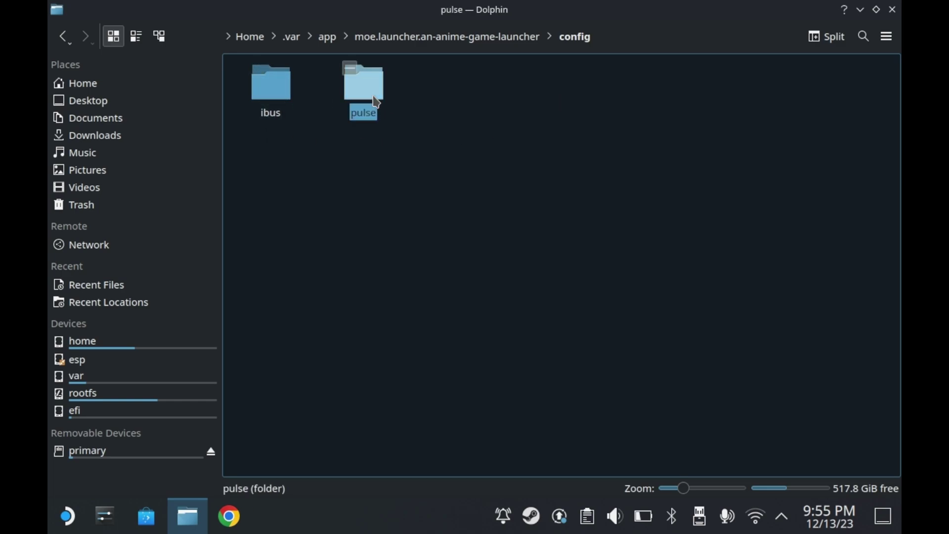
click(447, 36)
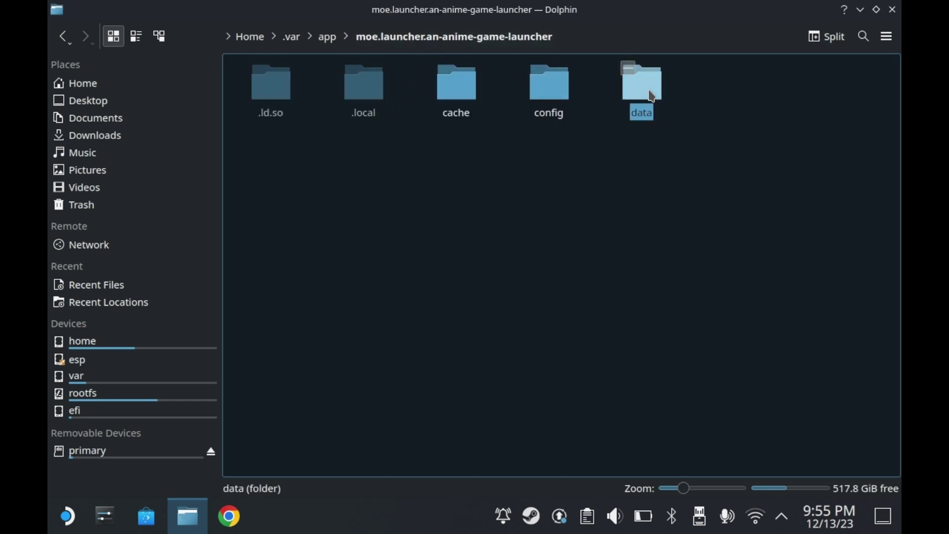
click(648, 95)
key(alt+Home)
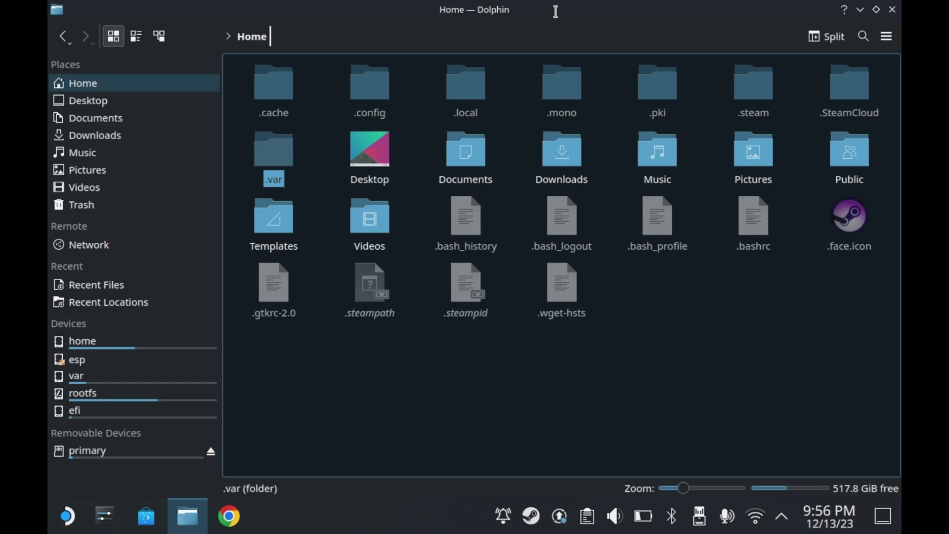
Clear the Home selection, add a folder named 'Games' via Create New > Folder, and open it
key(space)
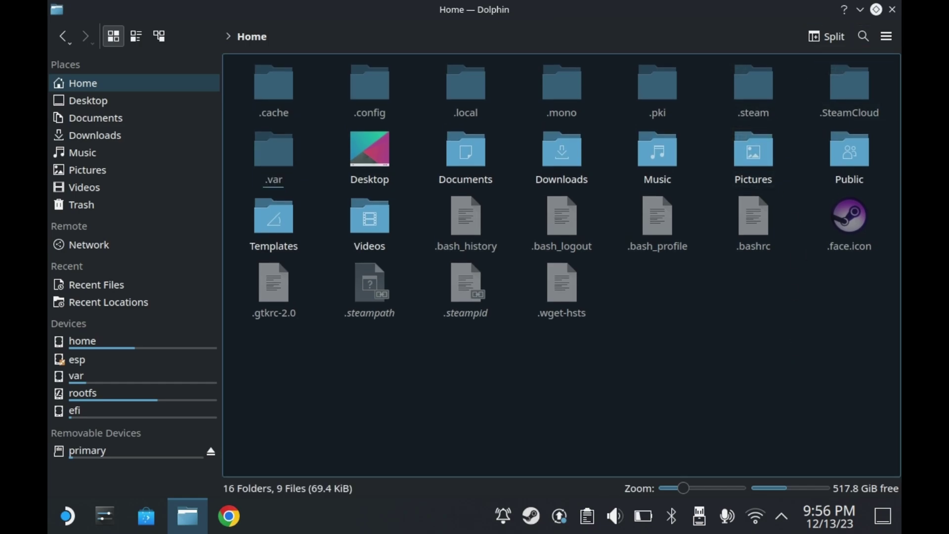
click(886, 36)
mouse_move(836, 64)
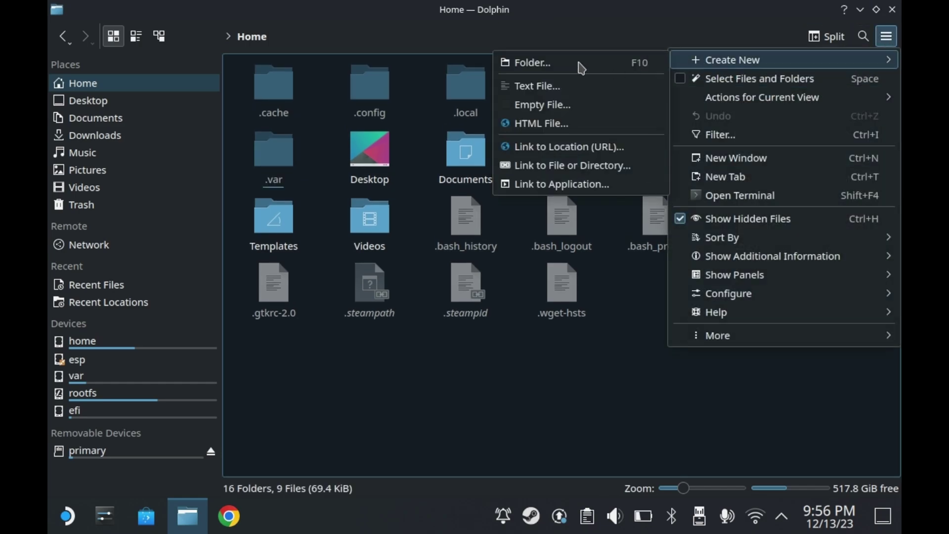
click(581, 65)
text(Games)
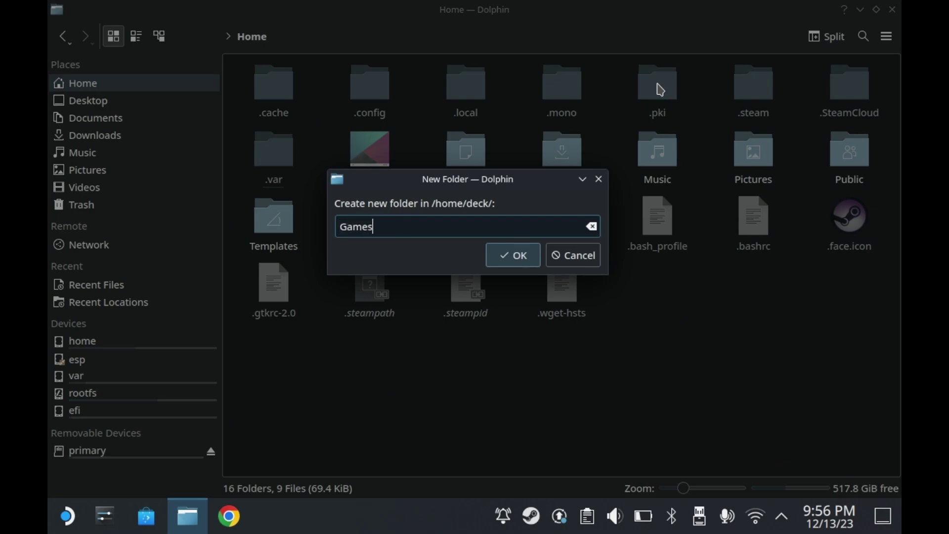
key(Return)
click(651, 148)
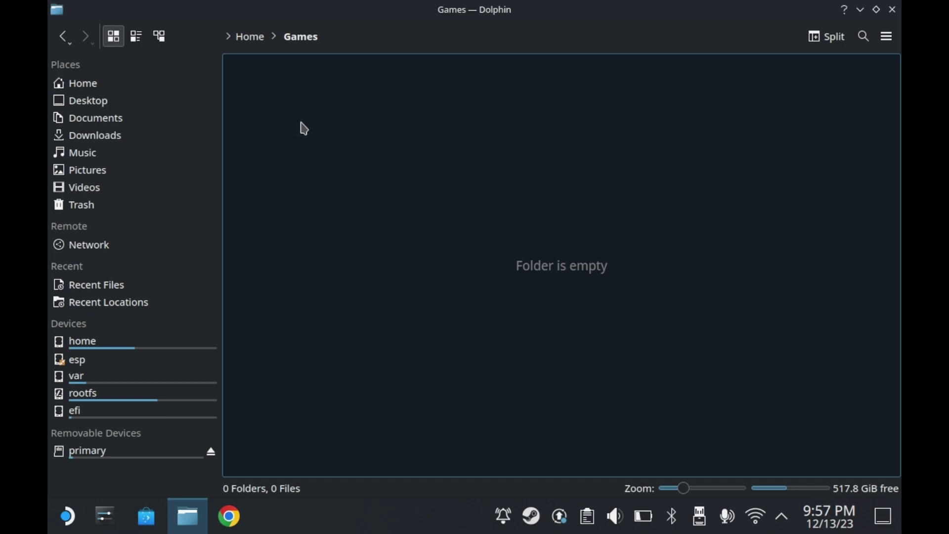
Open the primary SD card, show its path as text, and browse to /run/media/mmcblk0p1
click(134, 455)
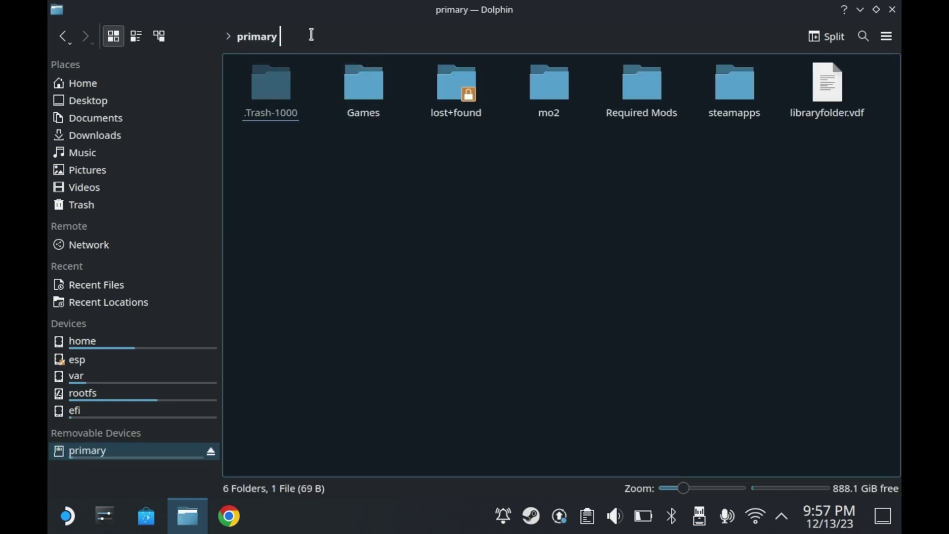
click(353, 36)
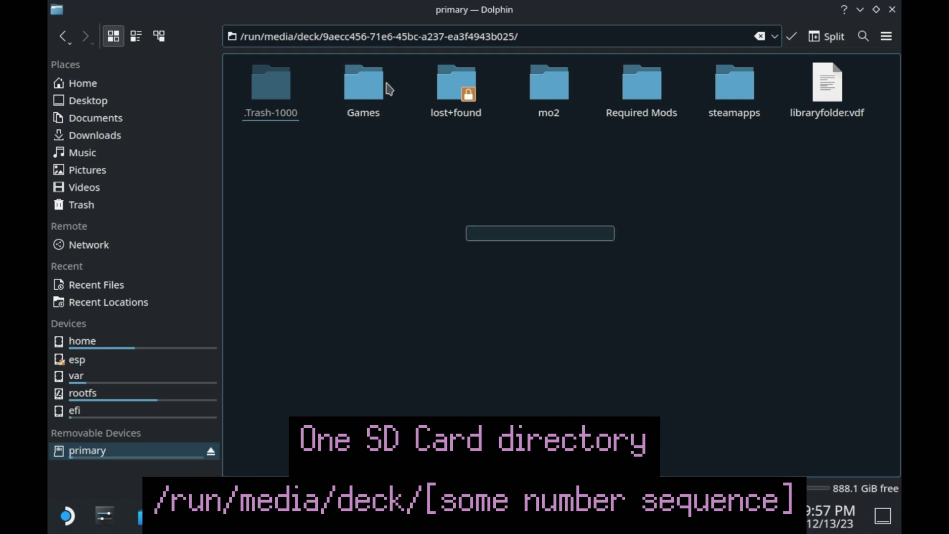
drag(324, 37, 519, 38)
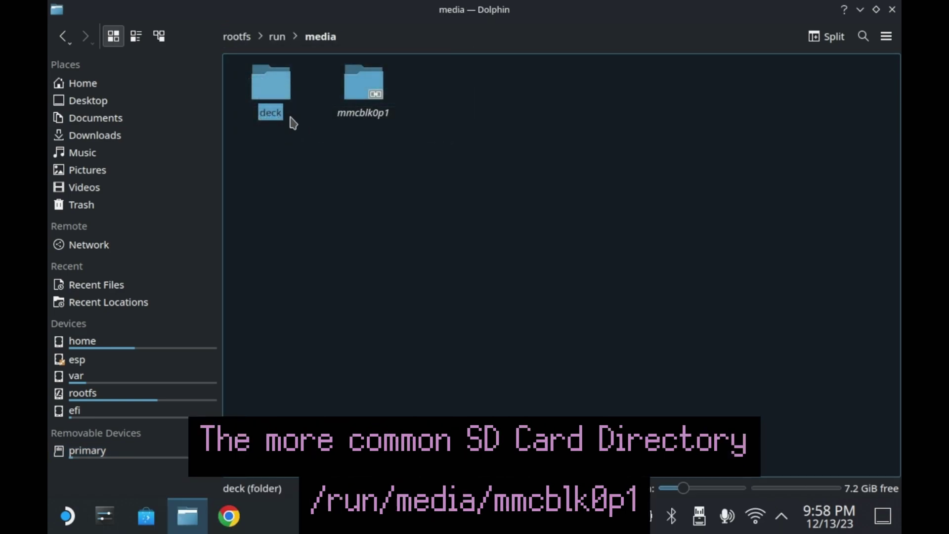
click(351, 81)
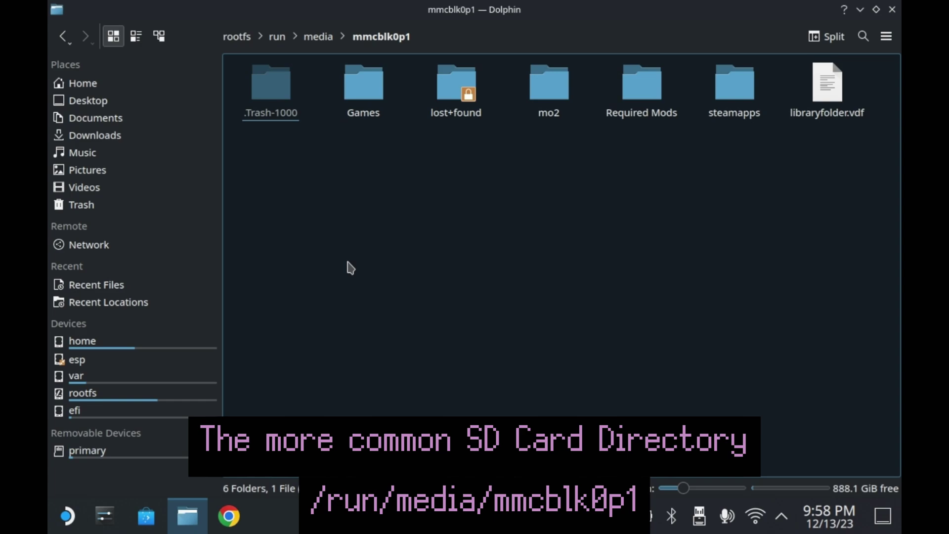
click(468, 36)
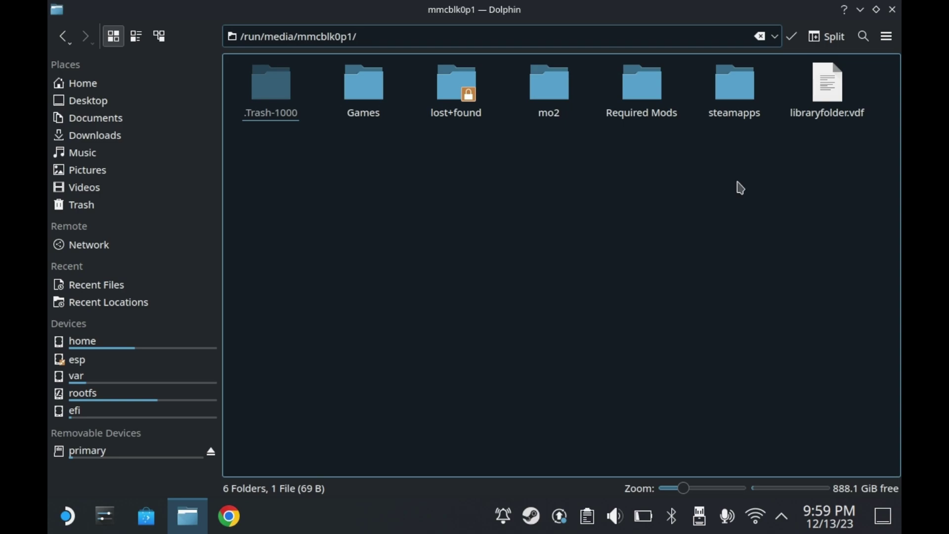
Open the SD card's steamapps/common game folders, go back to steamapps, and highlight compatdata
click(752, 101)
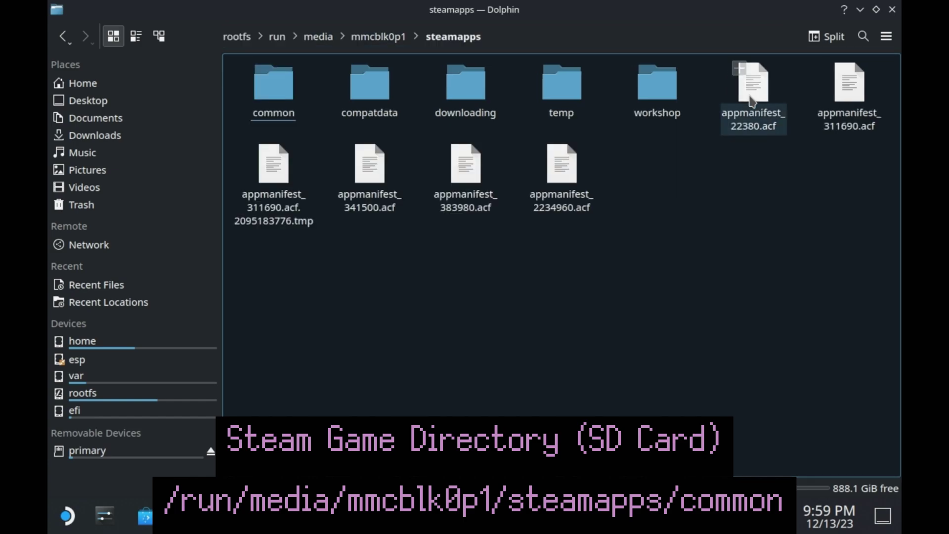
click(275, 111)
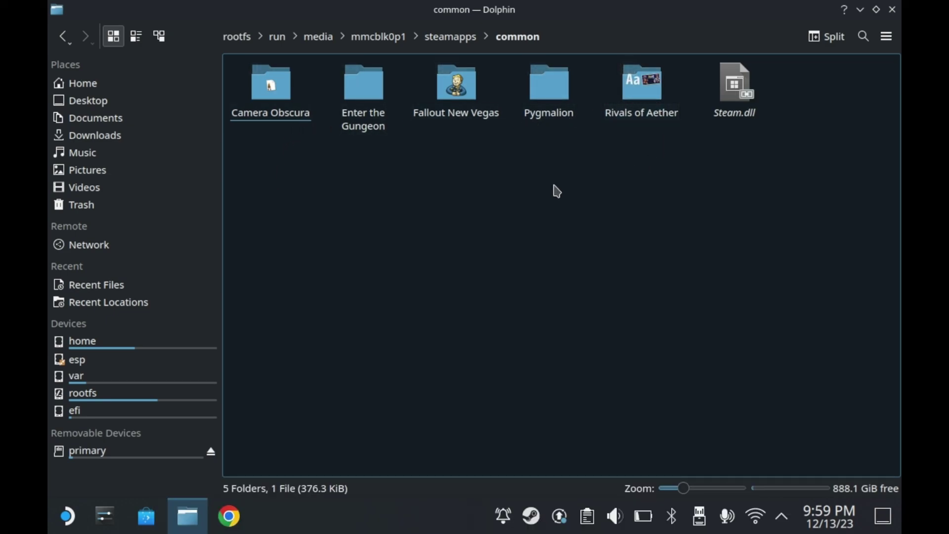
click(463, 41)
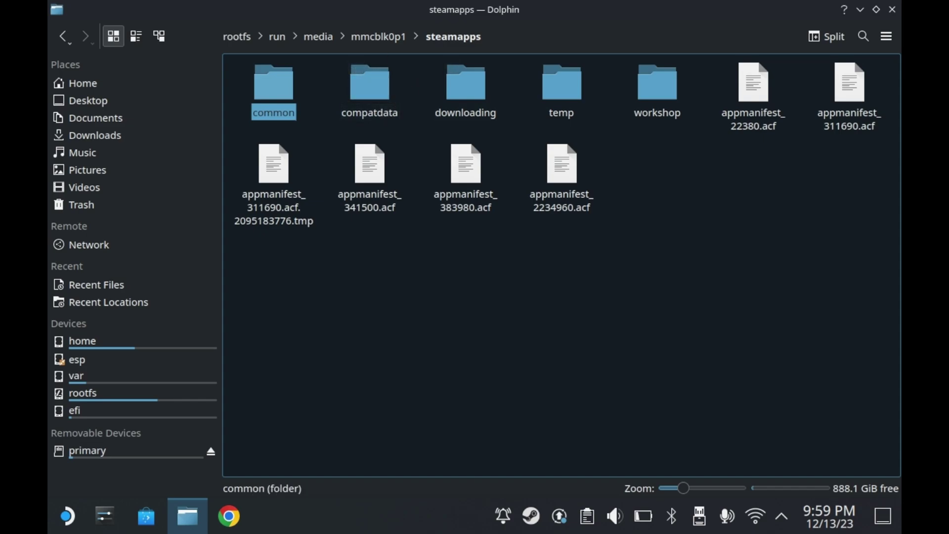
key(Right)
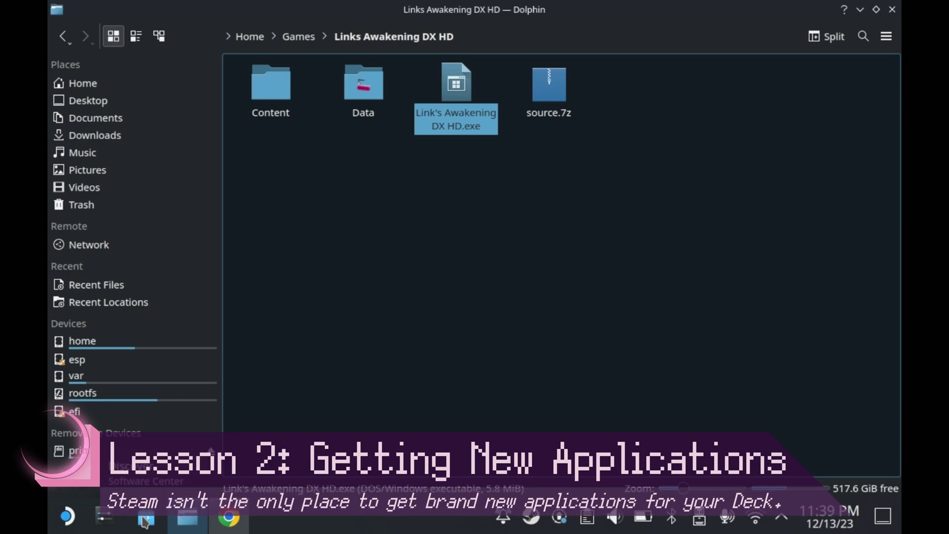
Launch Discover, search 'protontricks' and open Protontricks to confirm it is installed
click(148, 518)
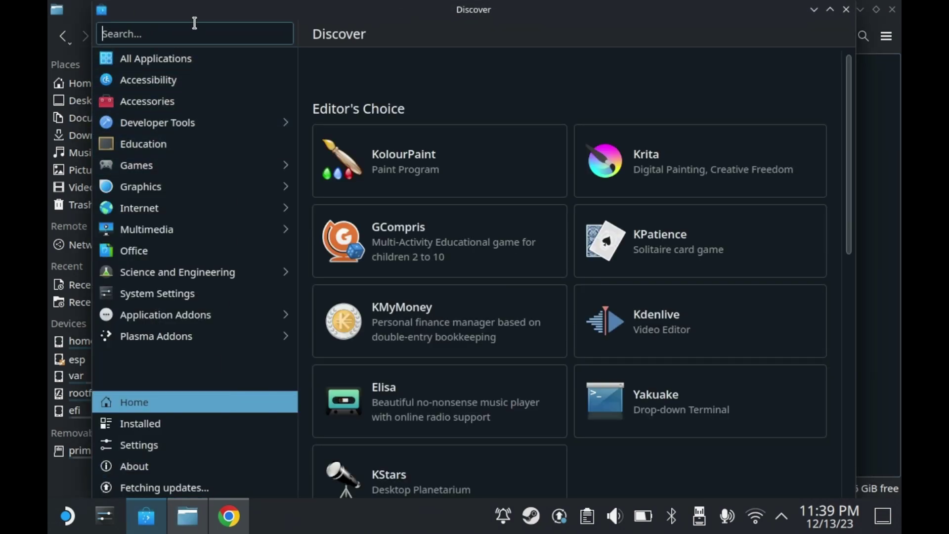
text(protontricks)
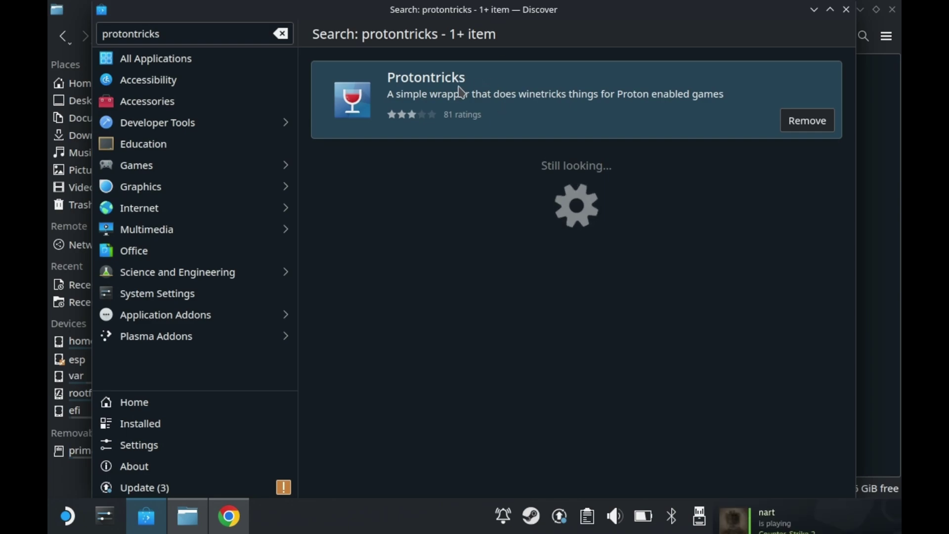
click(460, 91)
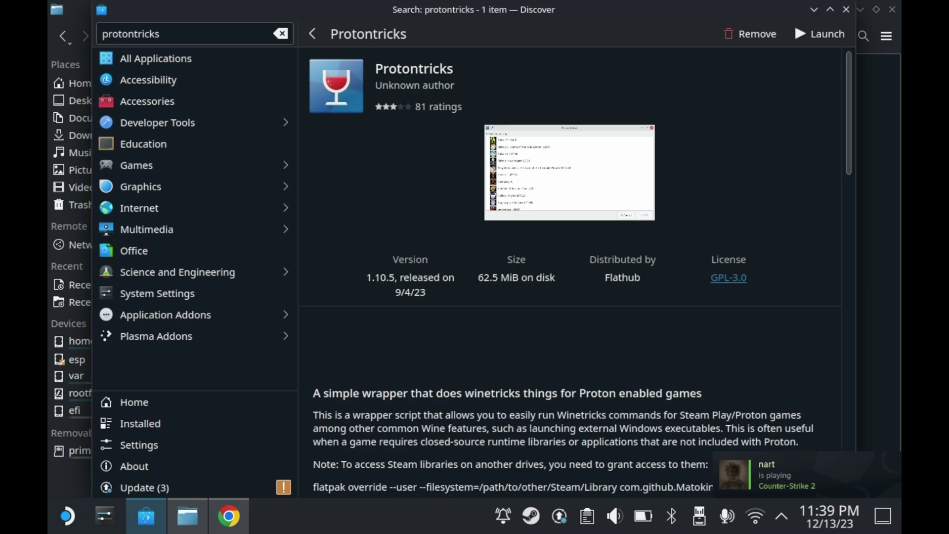
Search for 'protonup-qt' and start installing ProtonUp-Qt from its details page
click(186, 33)
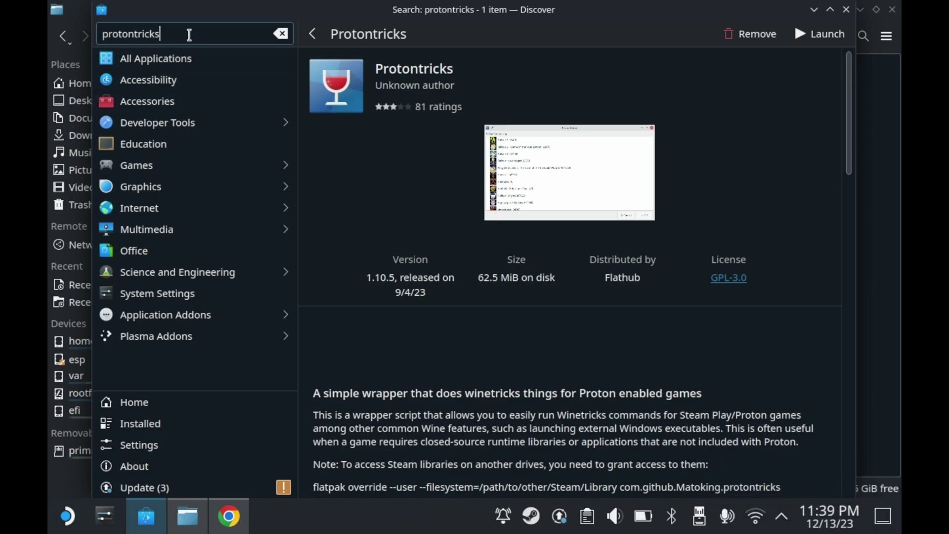
double_click(187, 33)
text(protonup=)
key(BackSpace)
text(-qt)
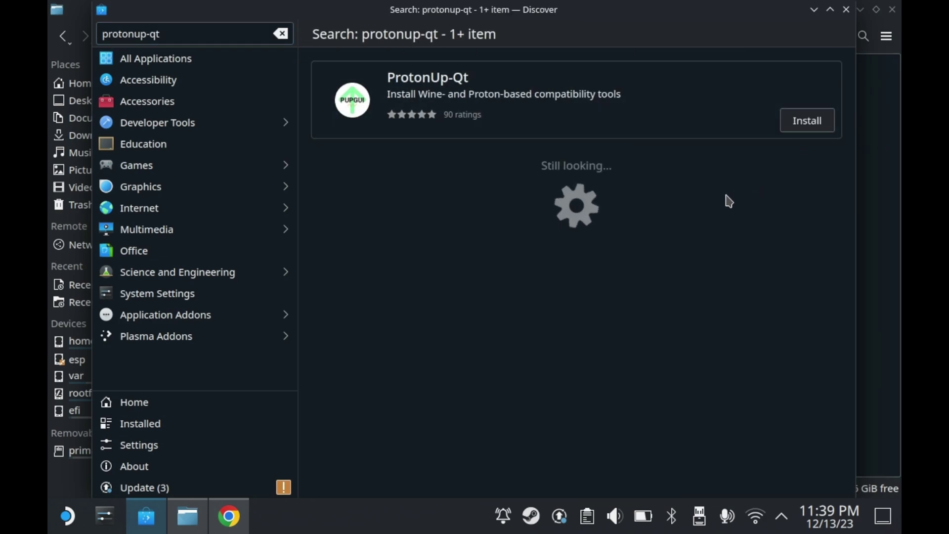
click(629, 108)
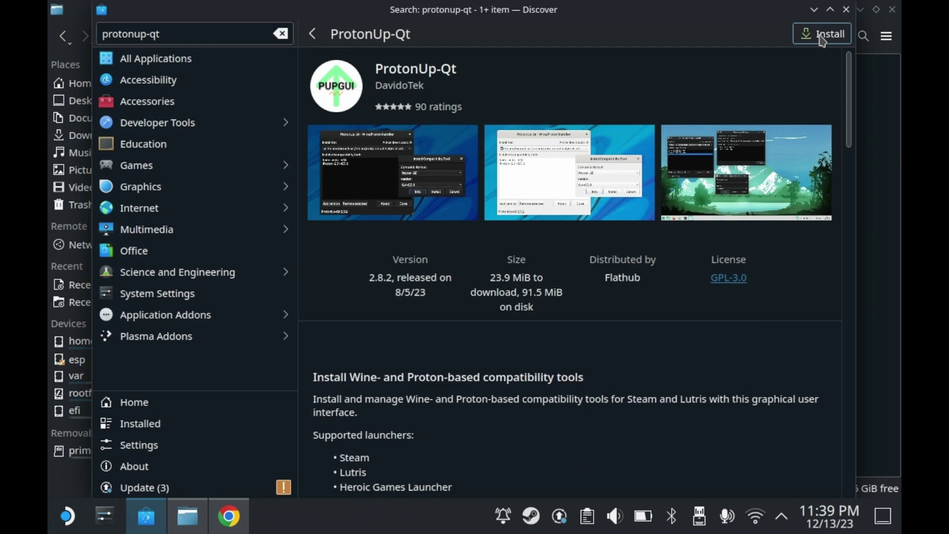
click(823, 40)
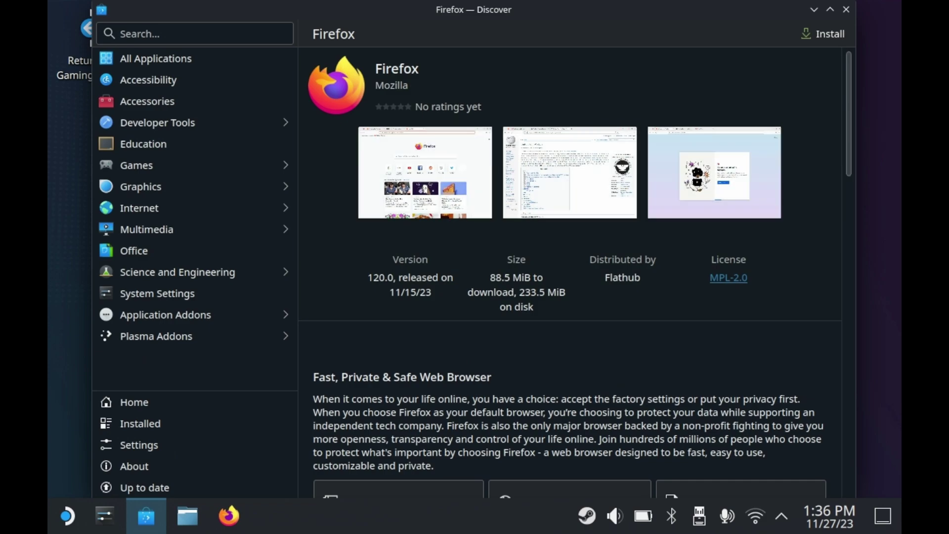
Start installing Firefox in Discover and put away the mo2installer archive window
click(823, 34)
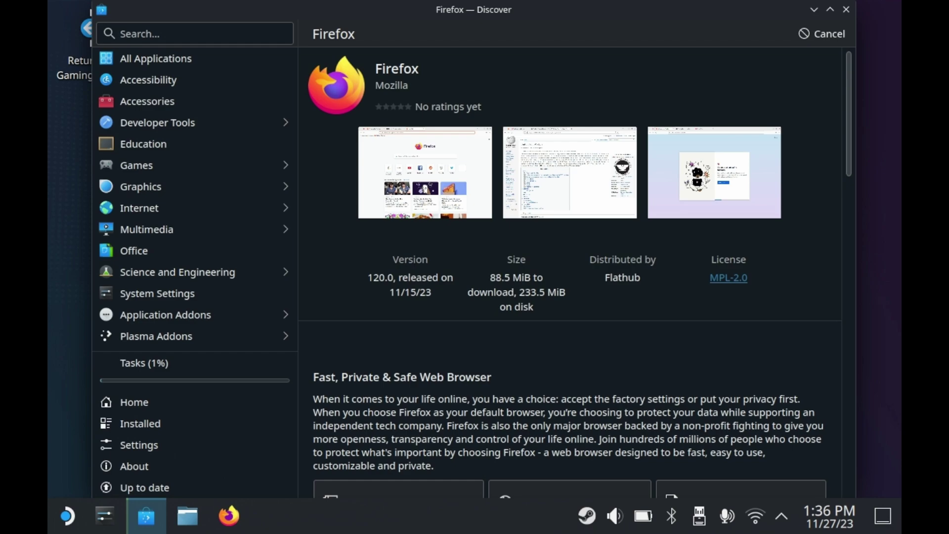
scroll(568, 272, down, 3)
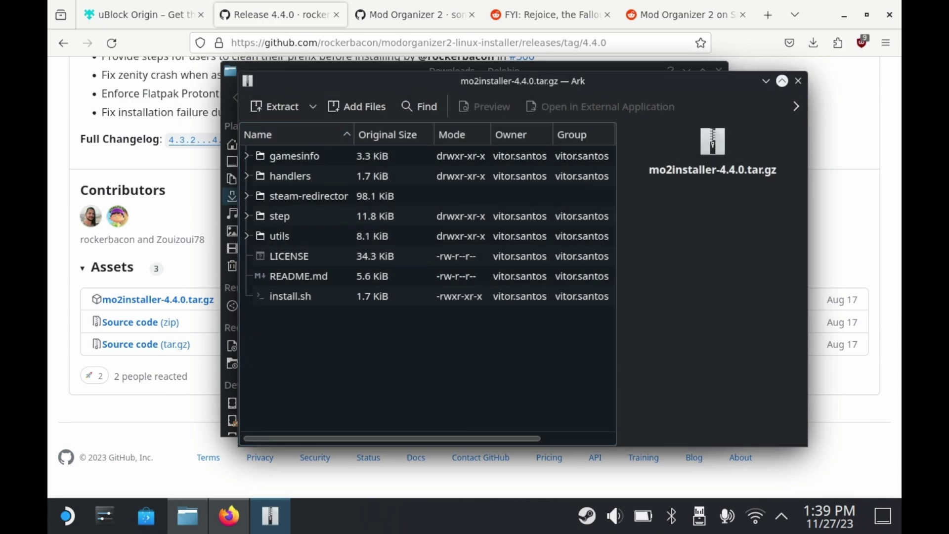
click(790, 79)
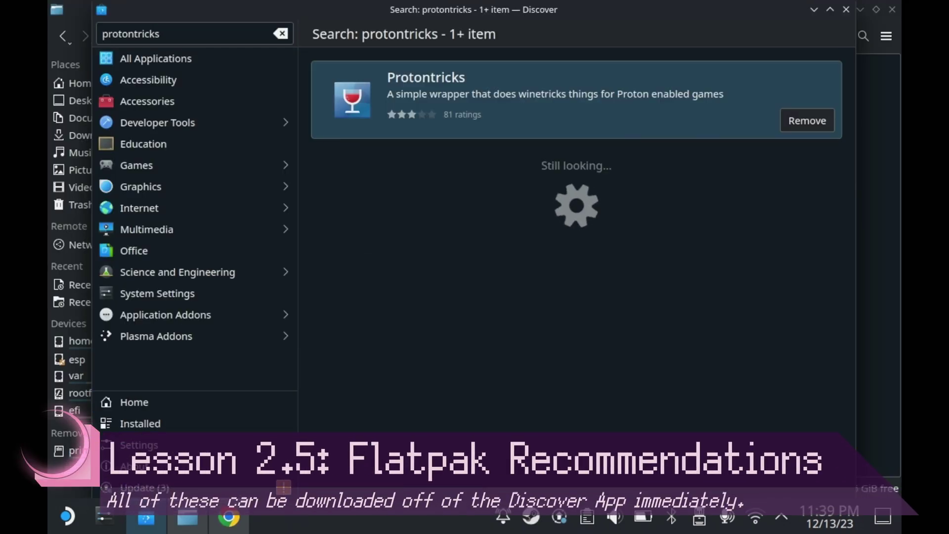
Replace the protontricks query with 'protonup-q' and install ProtonUp-Qt from its details page
click(496, 95)
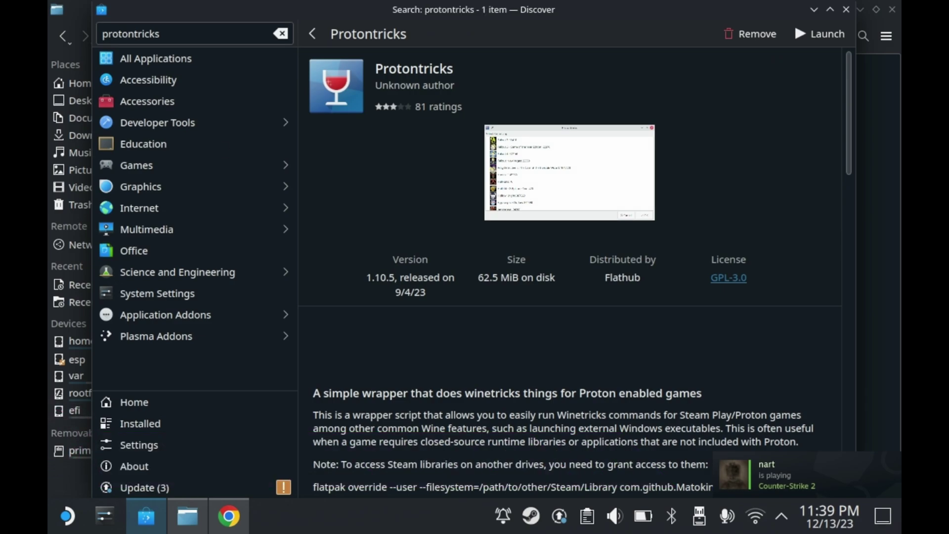
click(160, 33)
key(ctrl+a)
text(p)
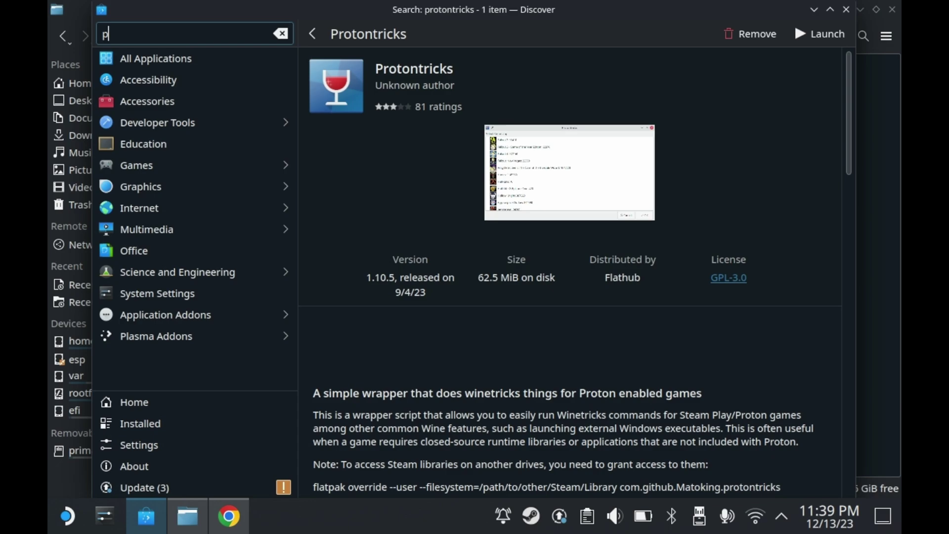
text(rotonup-qt)
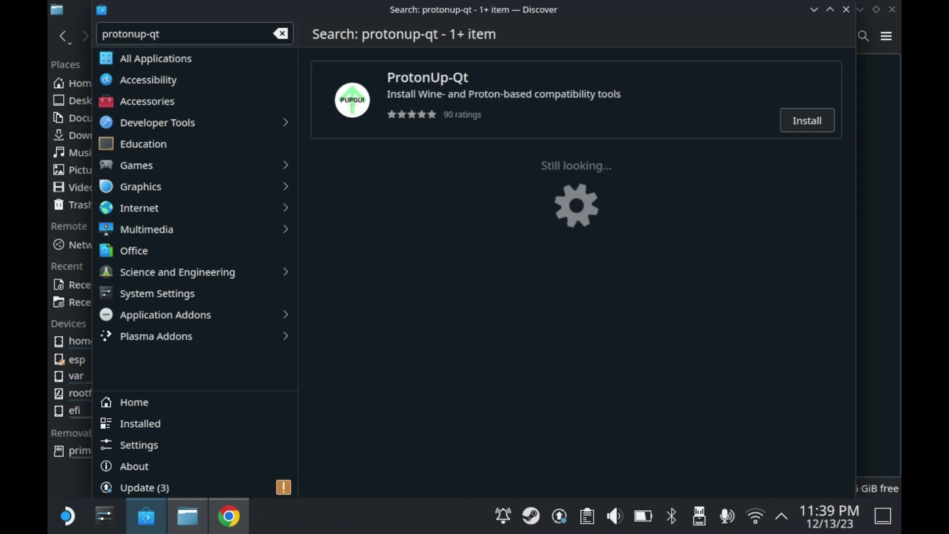
click(629, 106)
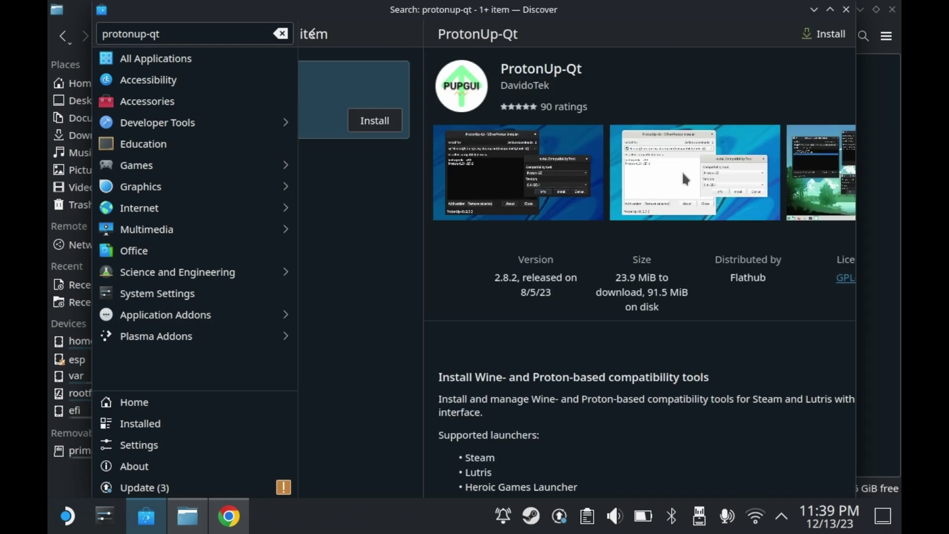
click(820, 35)
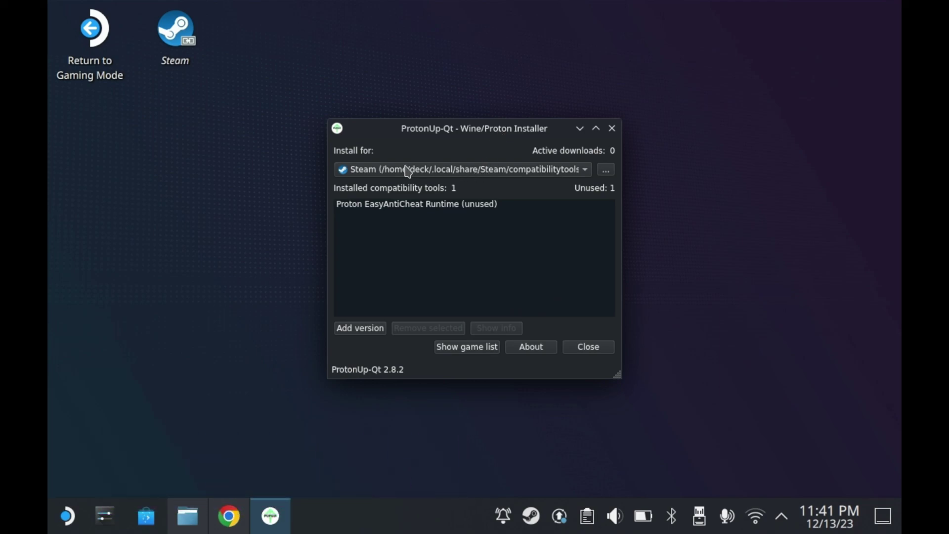
Add a new GE-Proton tool version, keep GE-Proton8-25, and install it
click(367, 329)
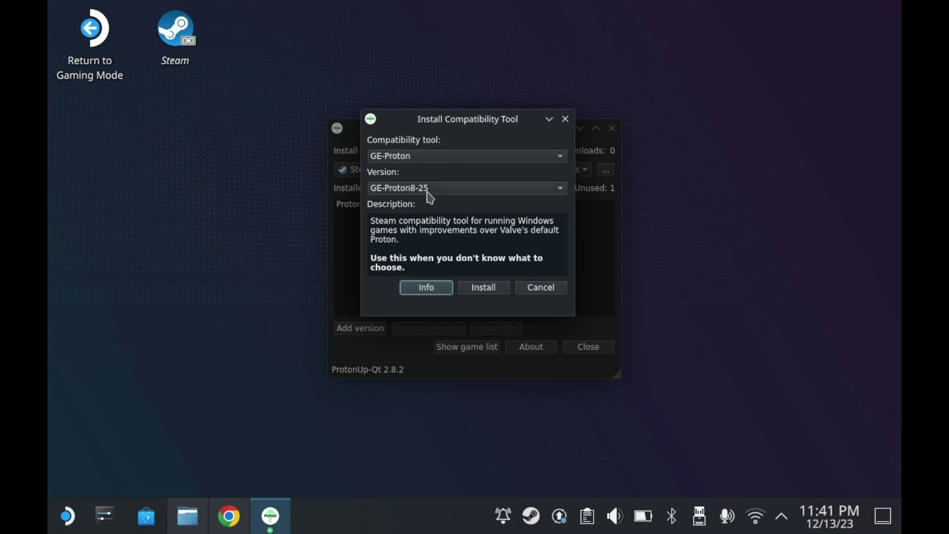
click(428, 193)
click(428, 189)
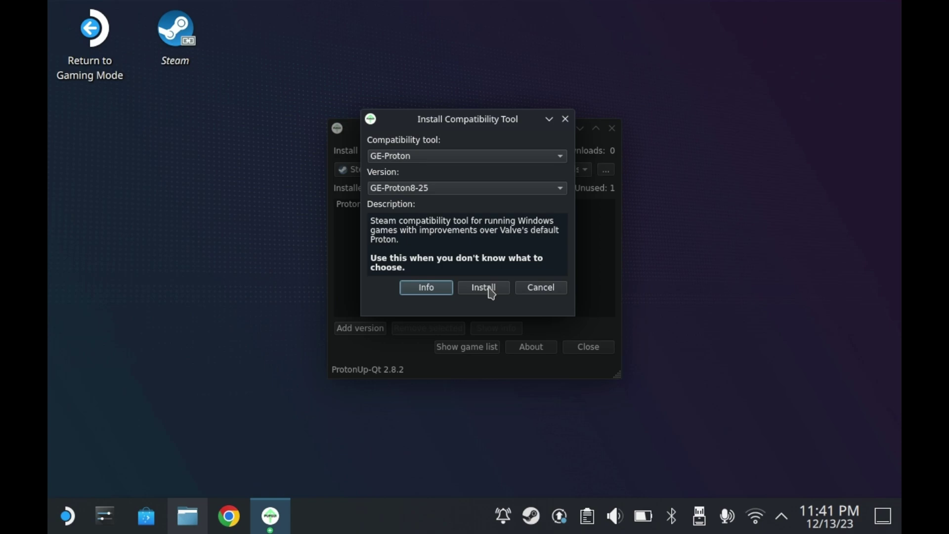
click(491, 293)
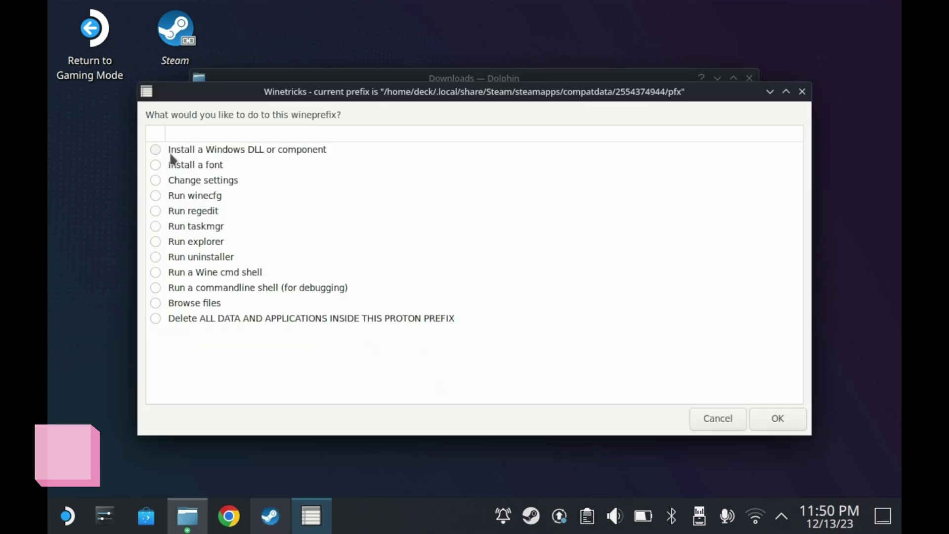
Choose 'Install a Windows DLL or component' in Winetricks and scroll through the package list
click(157, 149)
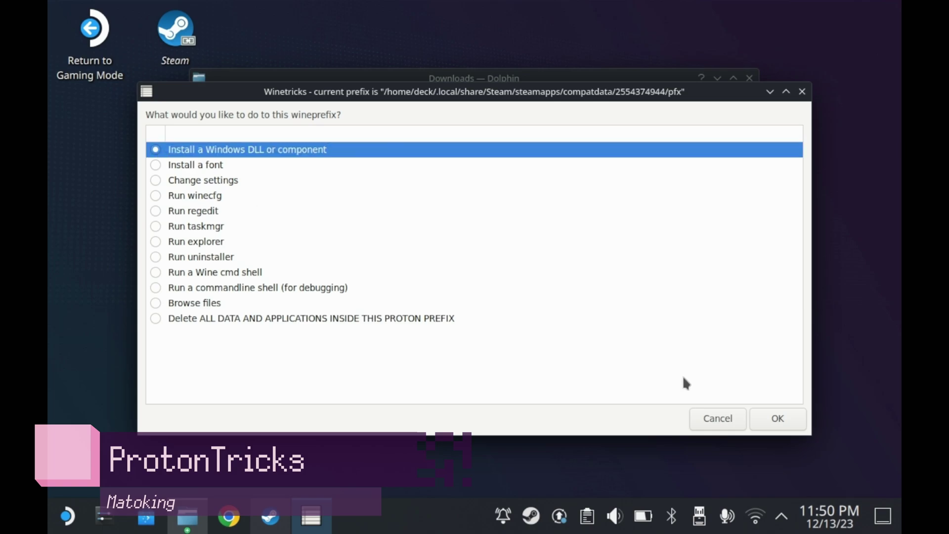
click(778, 418)
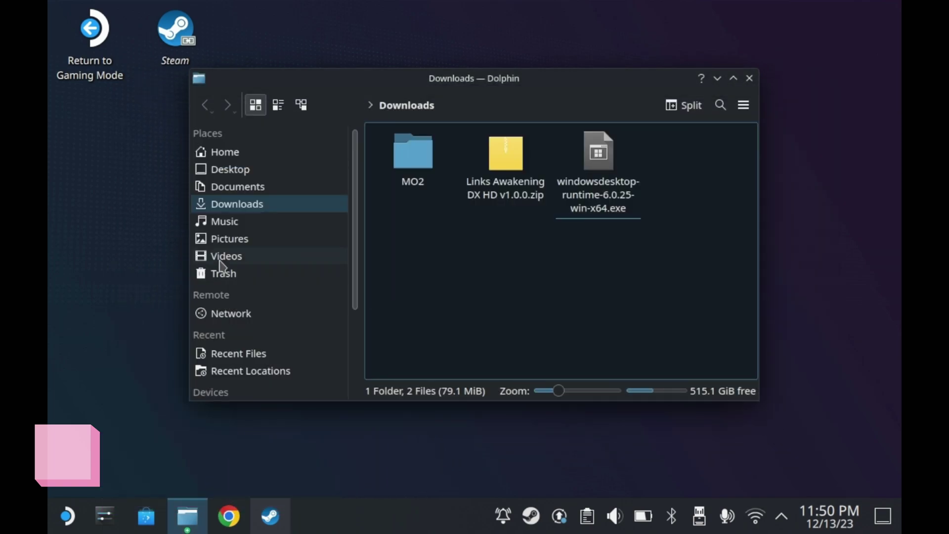
click(311, 515)
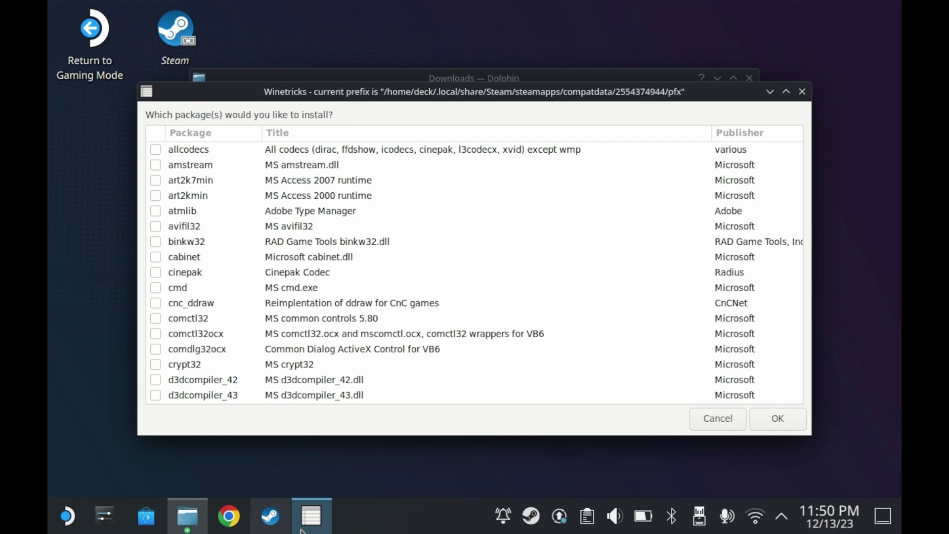
drag(798, 163, 790, 223)
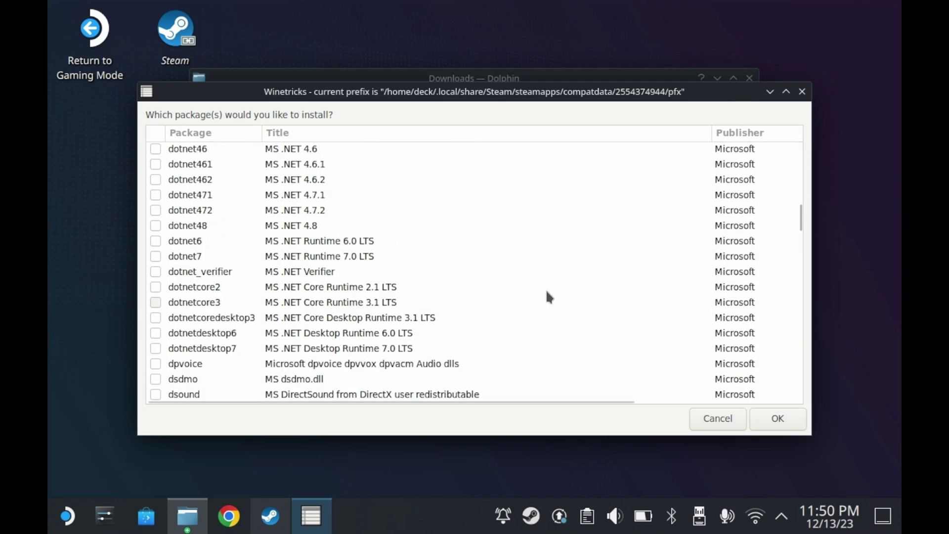
scroll(547, 294, down, 2)
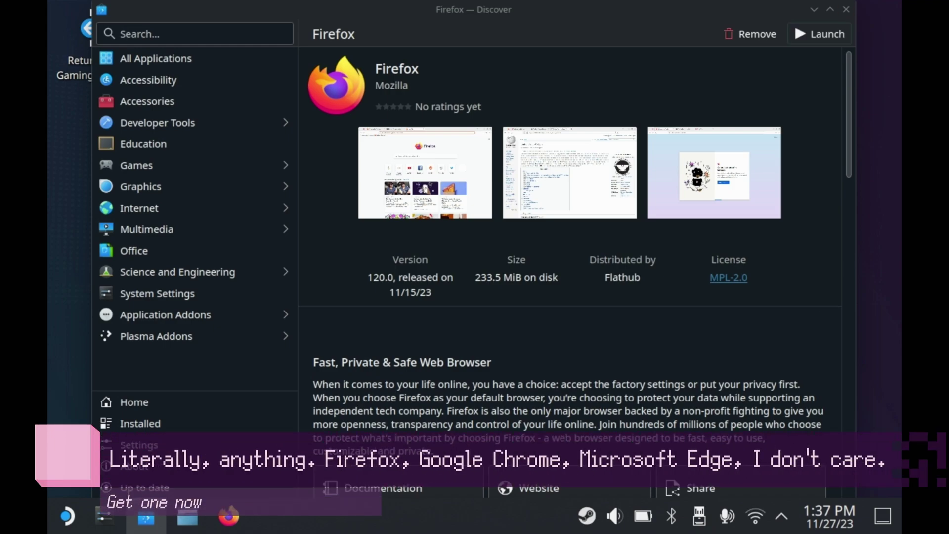
Close Discover, launch Firefox and search Google for 'ublock origin'
click(846, 9)
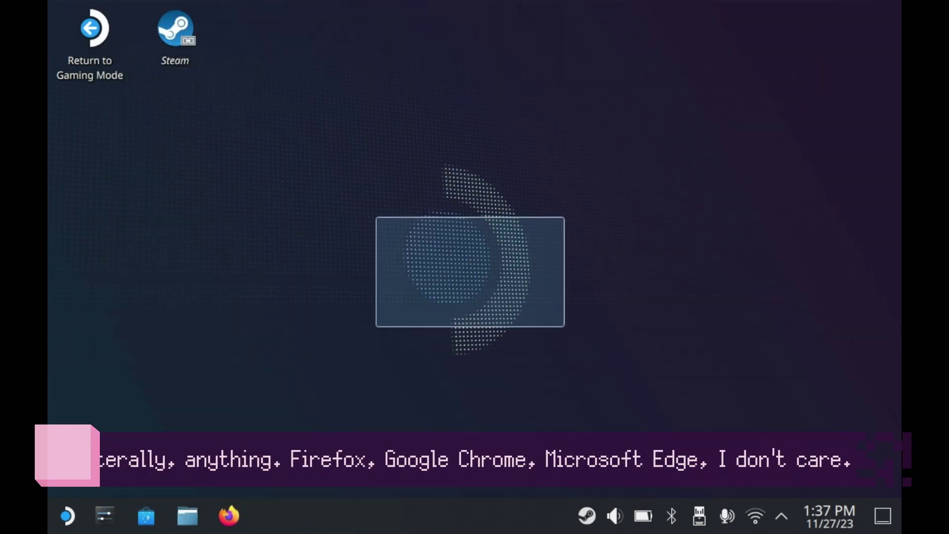
click(228, 516)
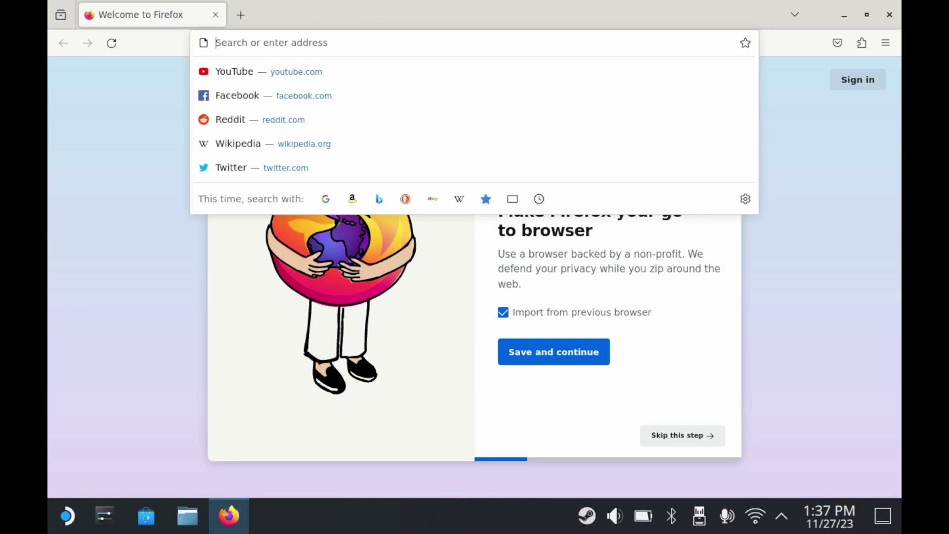
text(ublock origin)
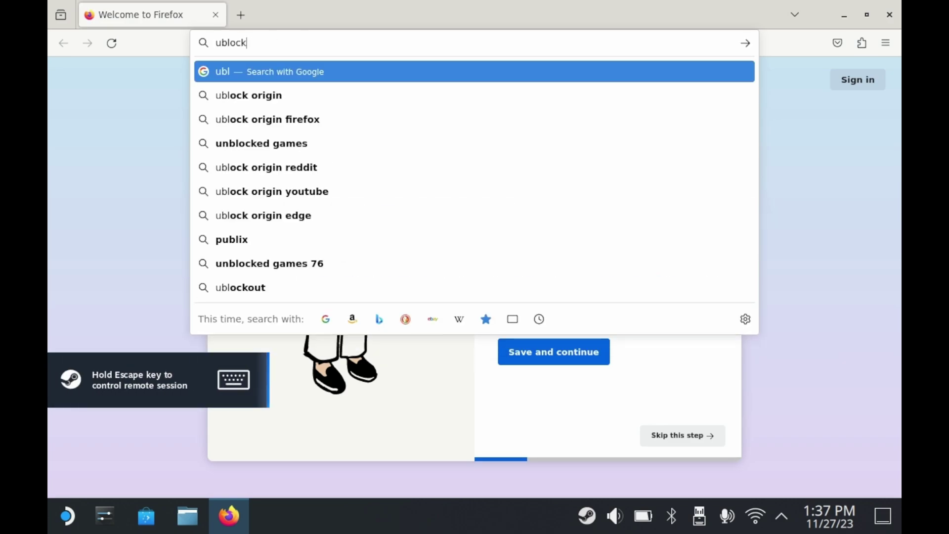
key(Return)
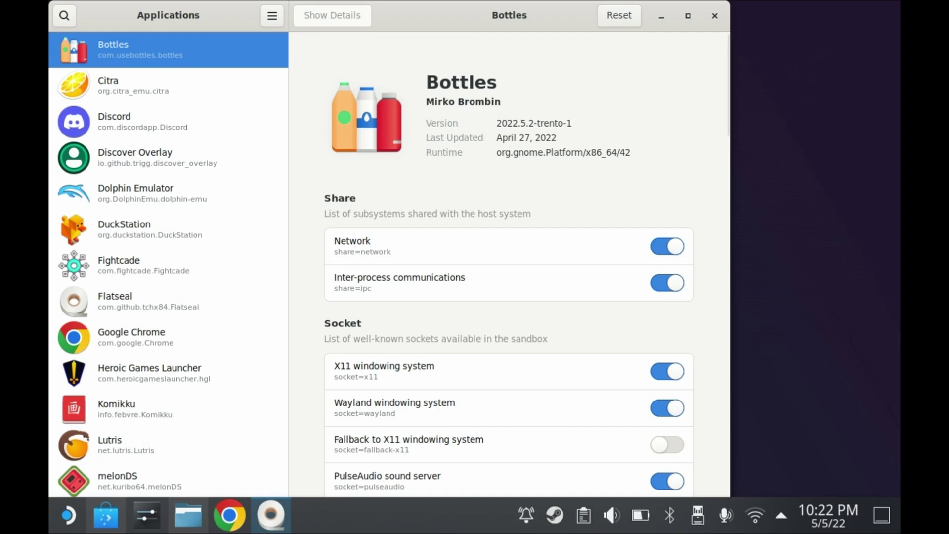
Add an Other files entry /run/media/mmcblk0p1 to Heroic Games Launcher's Filesystem permissions
scroll(168, 247, down, 5)
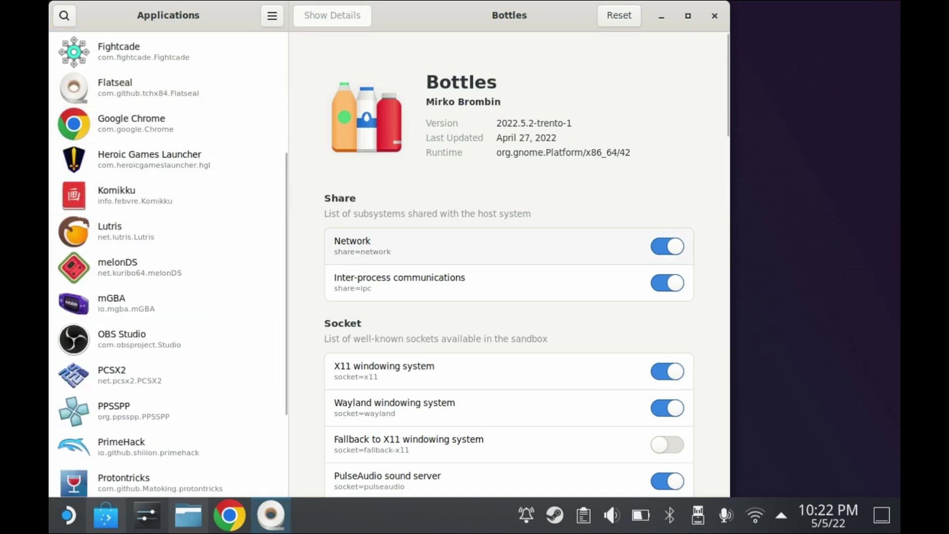
click(168, 159)
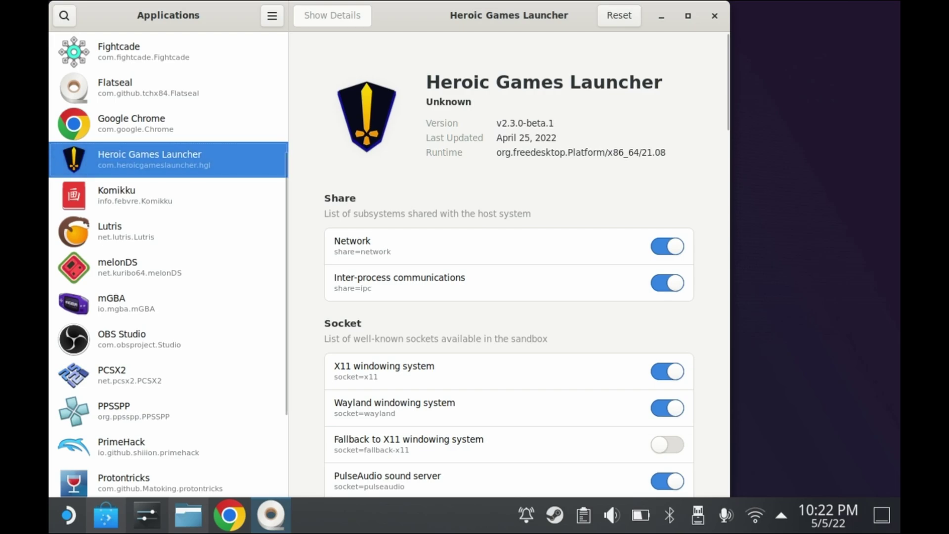
scroll(510, 262, down, 5)
scroll(509, 262, down, 15)
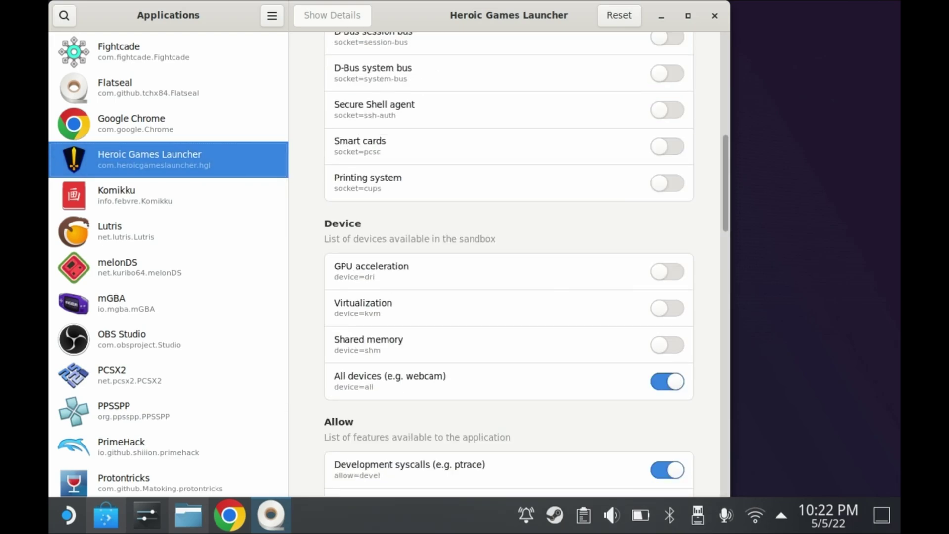
scroll(509, 262, down, 3)
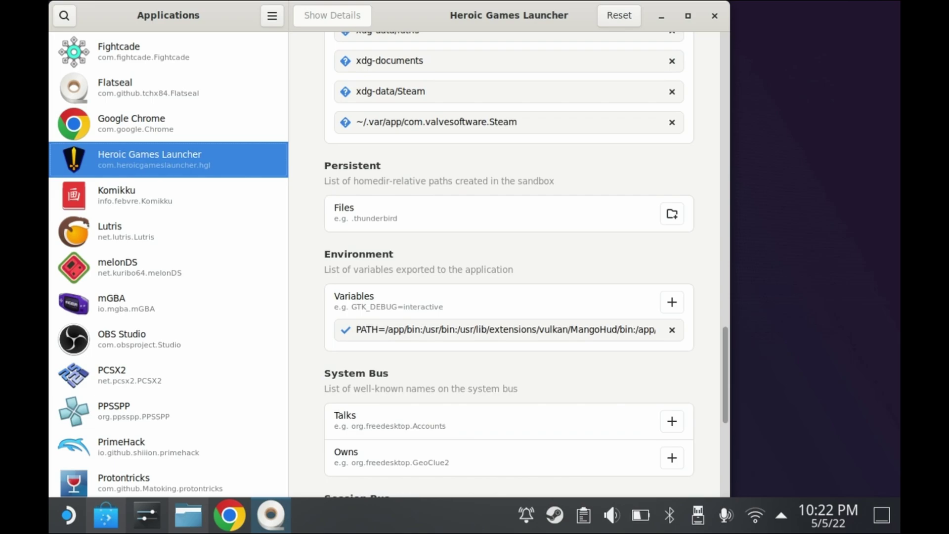
scroll(509, 262, up, 6)
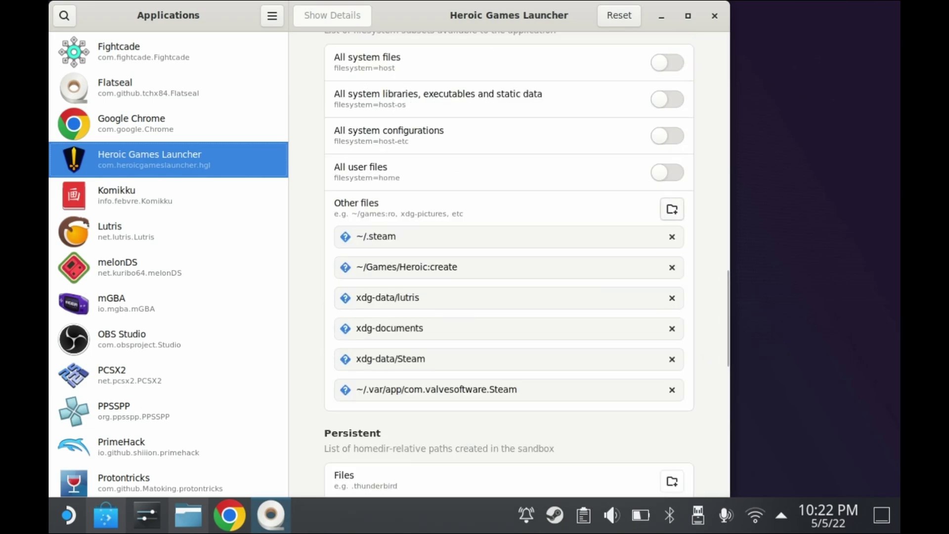
click(671, 209)
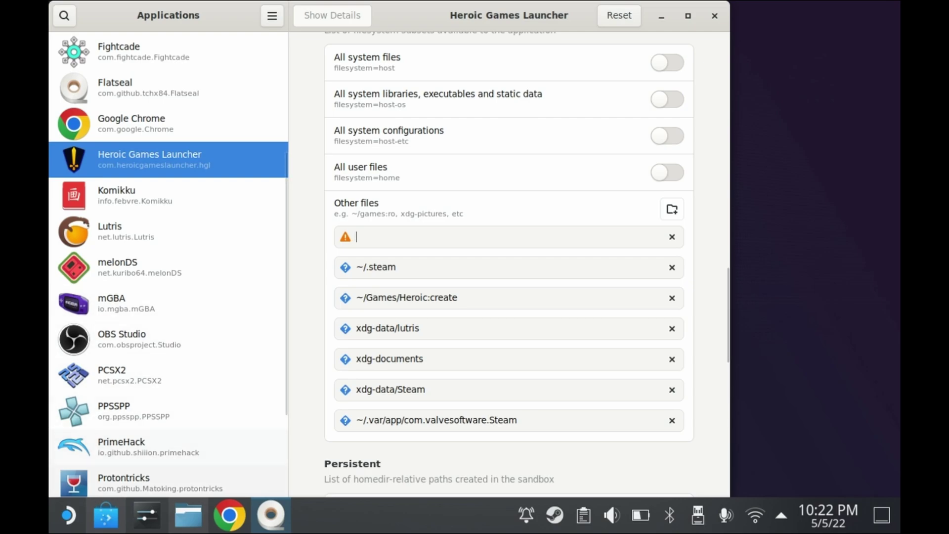
key(alt+Tab)
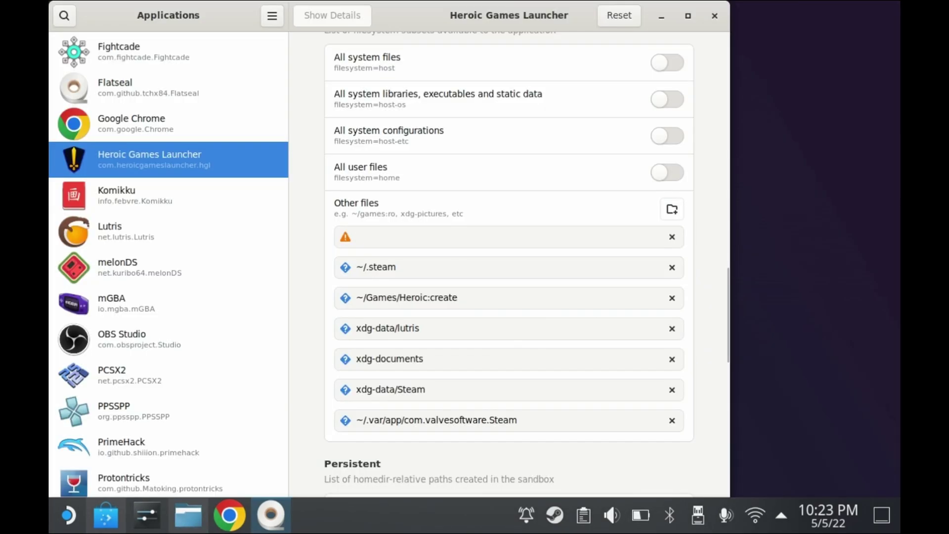
text(/run/media/mmcblk0p1/)
key(BackSpace)
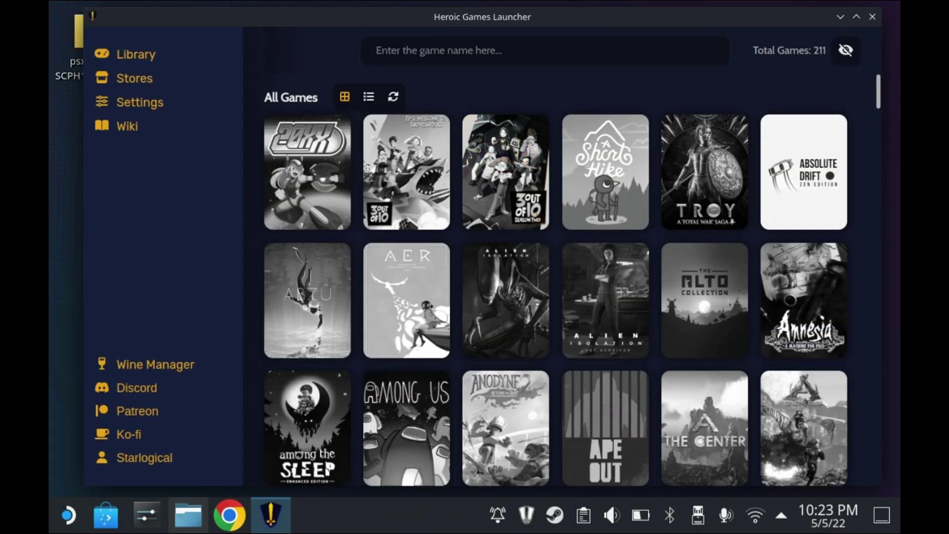
Scroll down the Heroic library to the Cris Tales tile and open its install dialog
scroll(572, 279, down, 2)
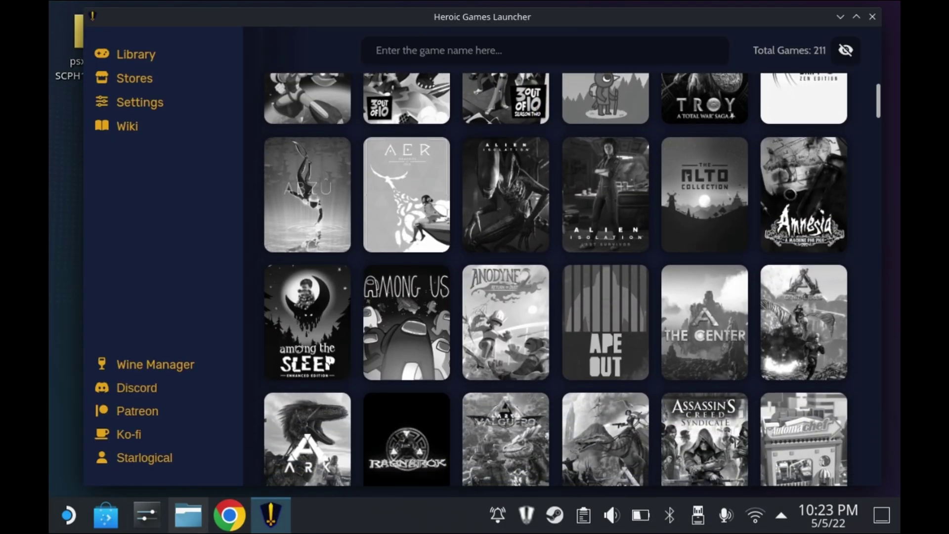
scroll(556, 279, down, 8)
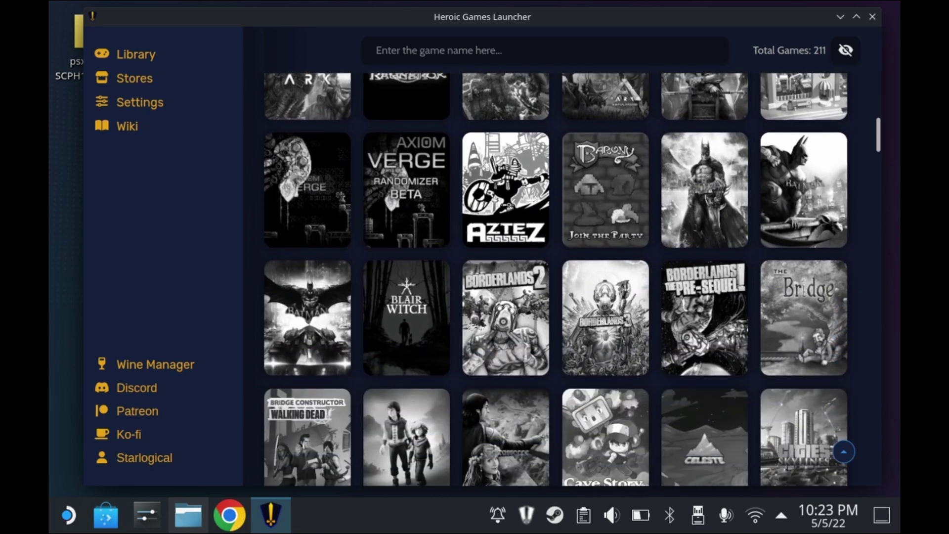
scroll(556, 279, down, 3)
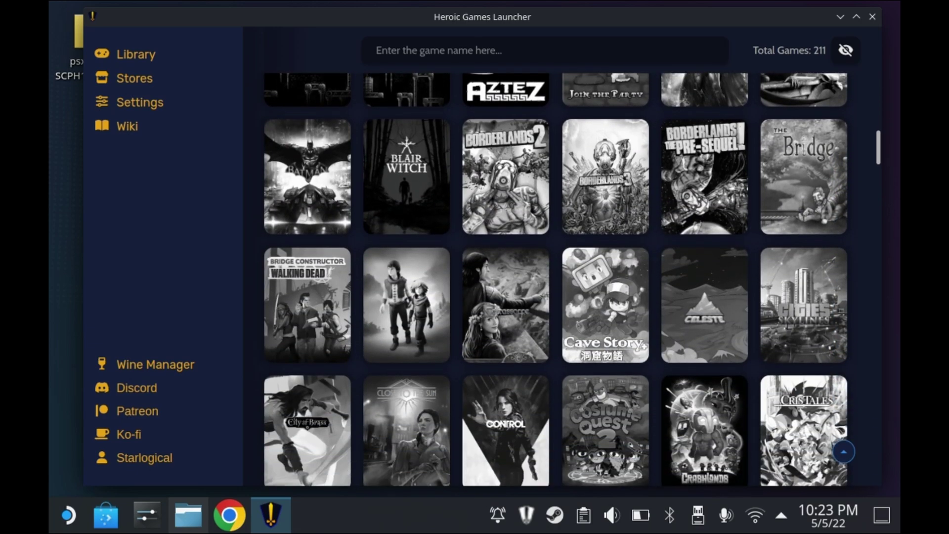
scroll(556, 280, down, 5)
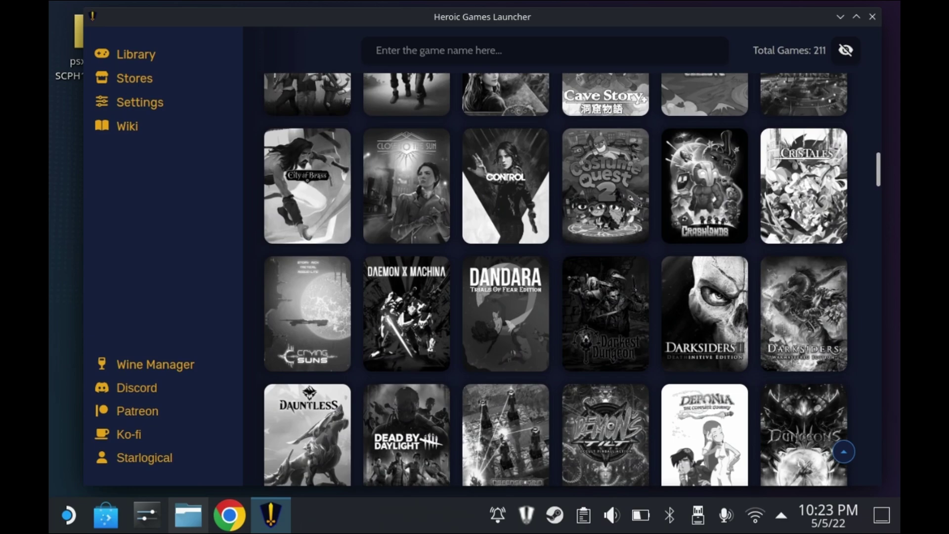
mouse_move(804, 186)
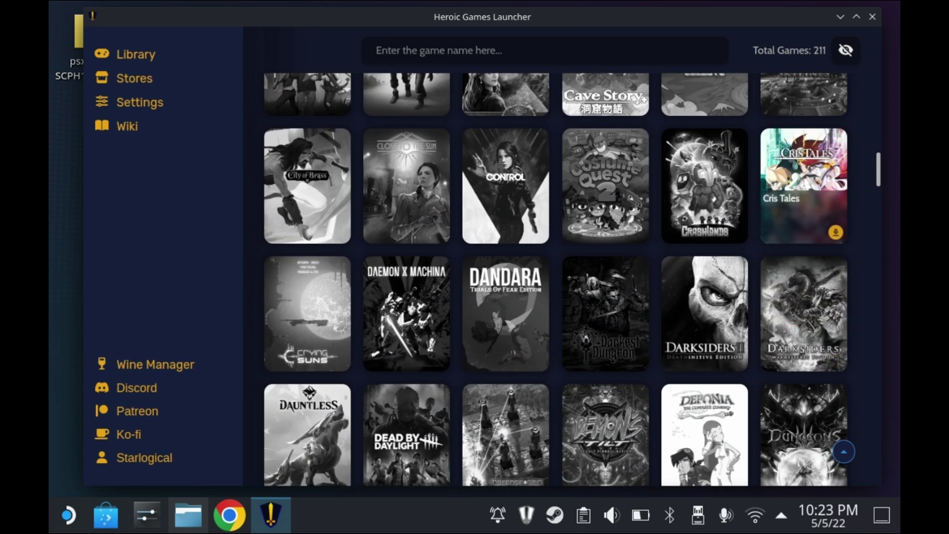
click(803, 186)
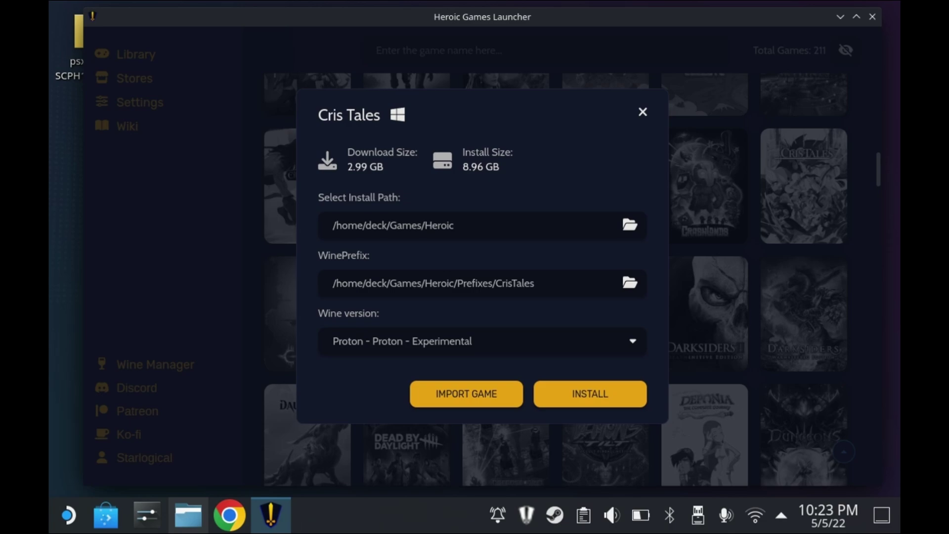
Browse the install path to the 'primary' removable drive and open its Properties
click(629, 224)
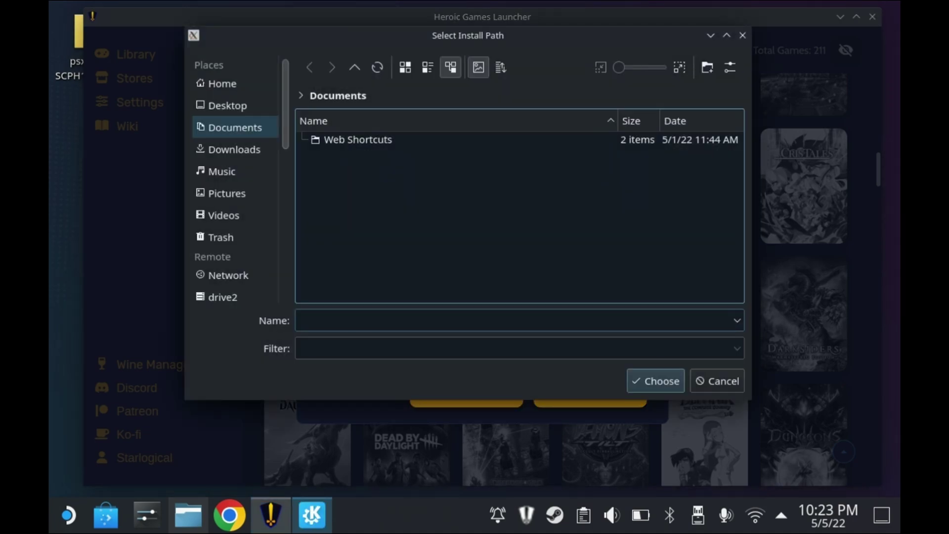
scroll(237, 173, down, 5)
click(226, 274)
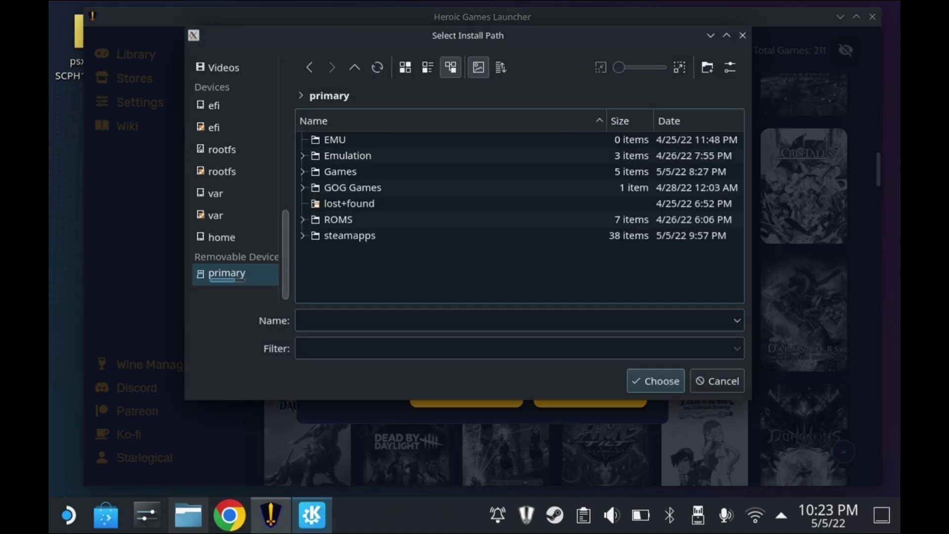
right_click(229, 274)
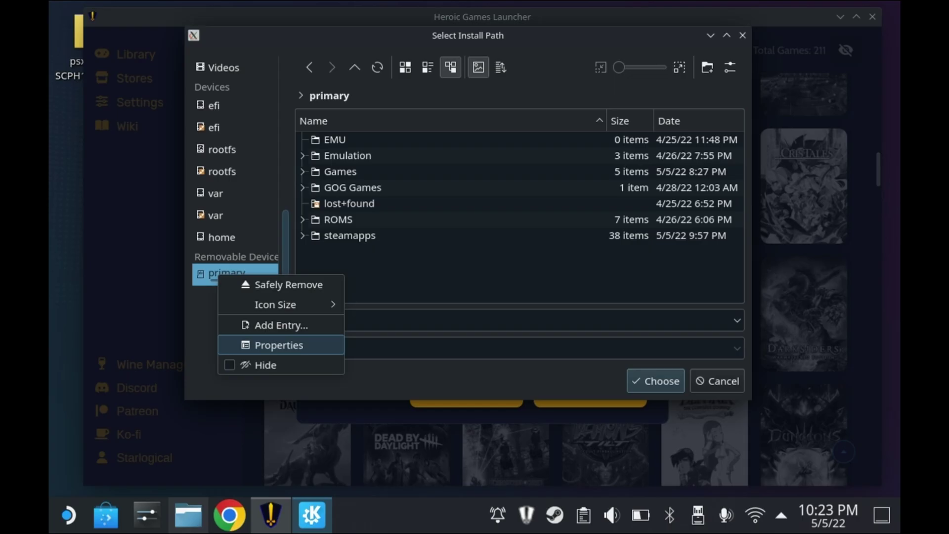
click(275, 343)
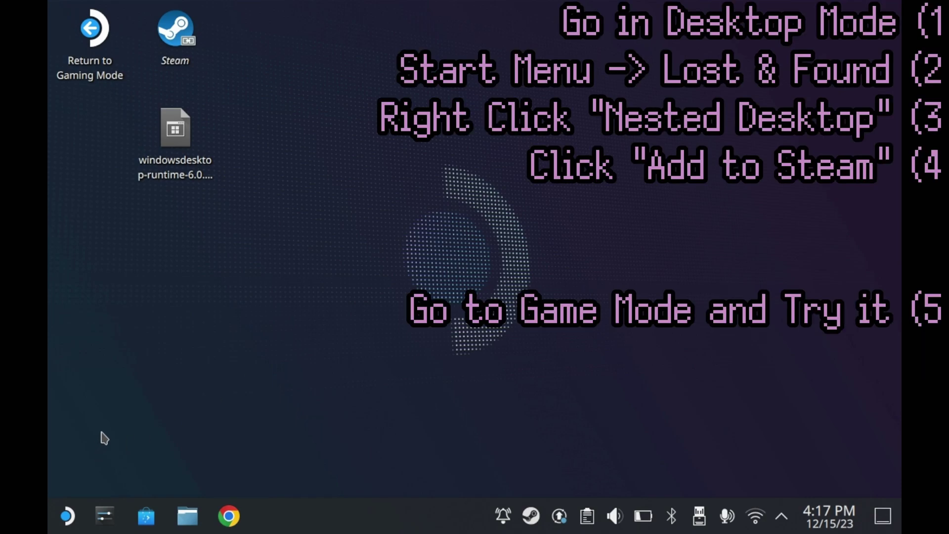
Choose Add to Steam on Nested Desktop in the application launcher's Lost & Found list
click(67, 516)
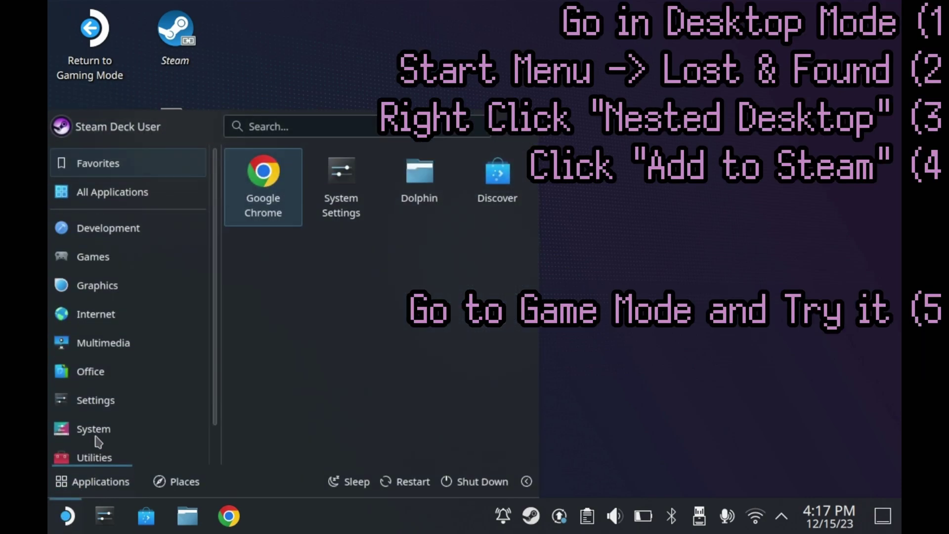
click(151, 450)
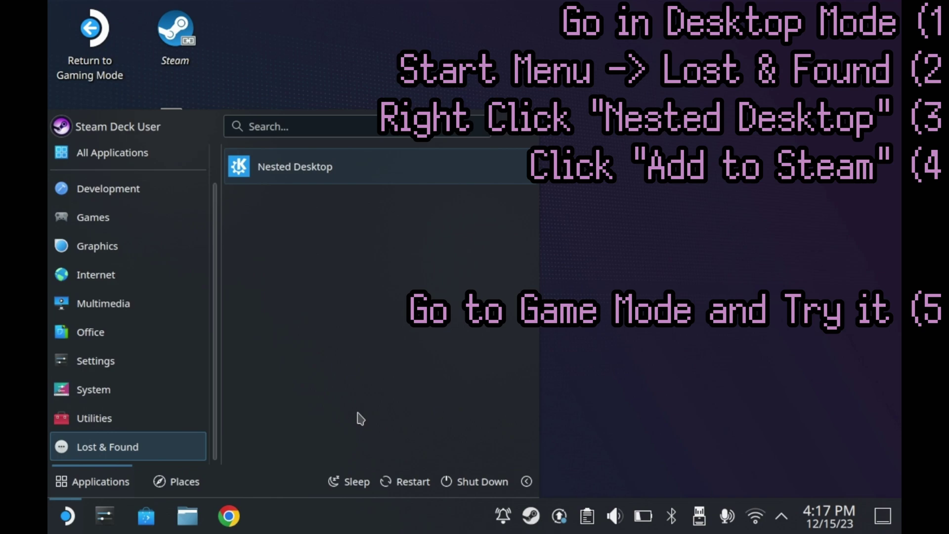
right_click(294, 165)
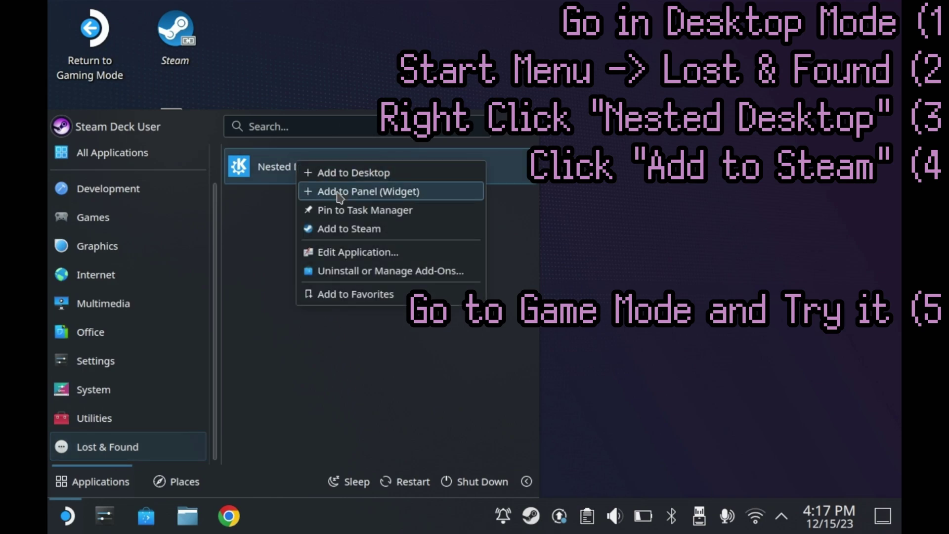
click(374, 234)
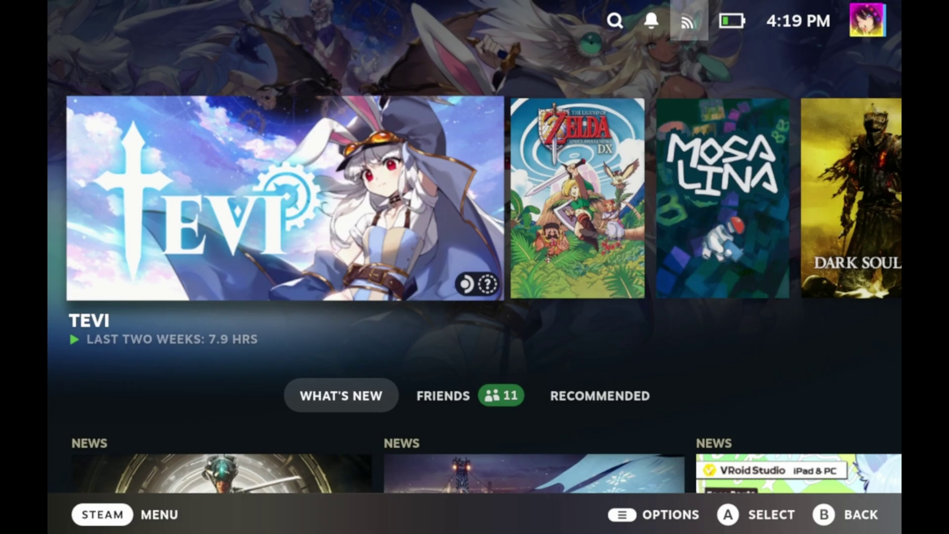
Launch Nested Desktop from the Non-Steam games tab of the Steam library
key(ctrl+1)
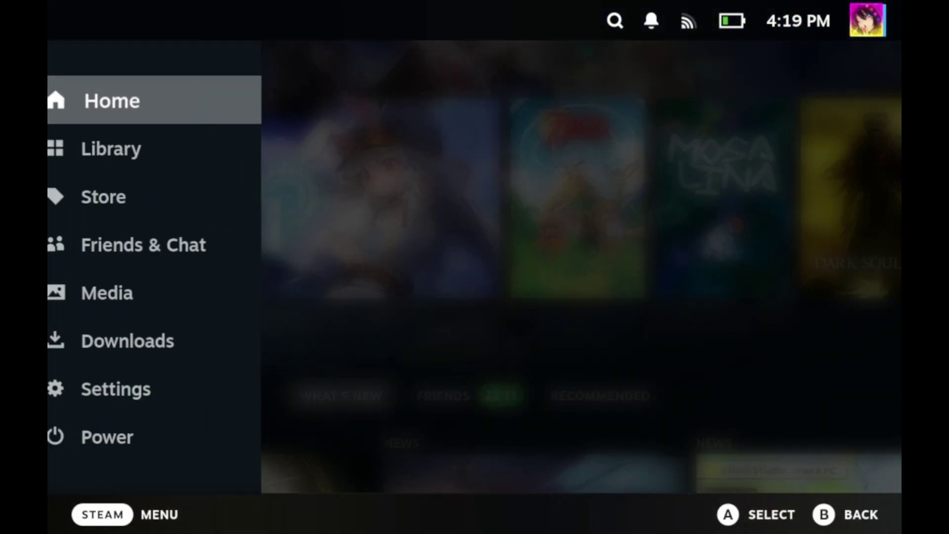
key(Down)
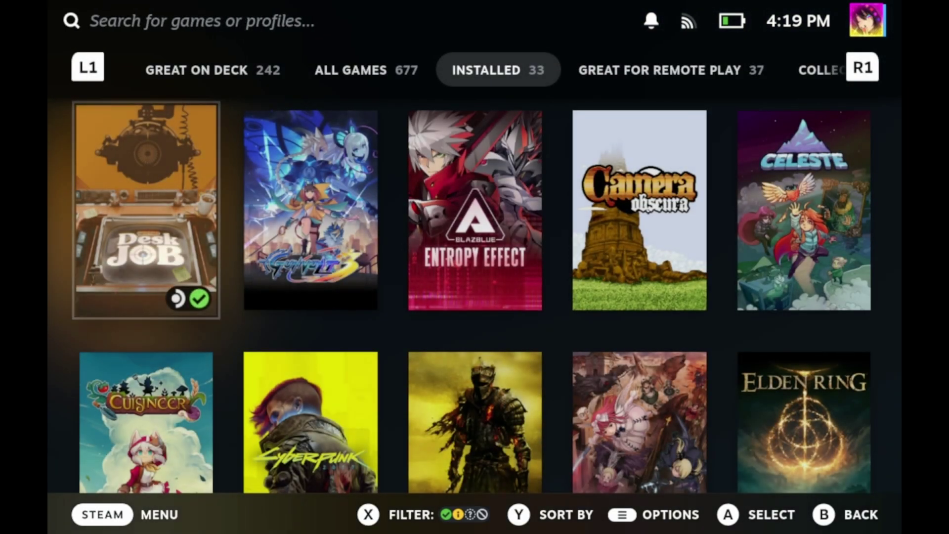
key(Tab)
key(shift+Tab)
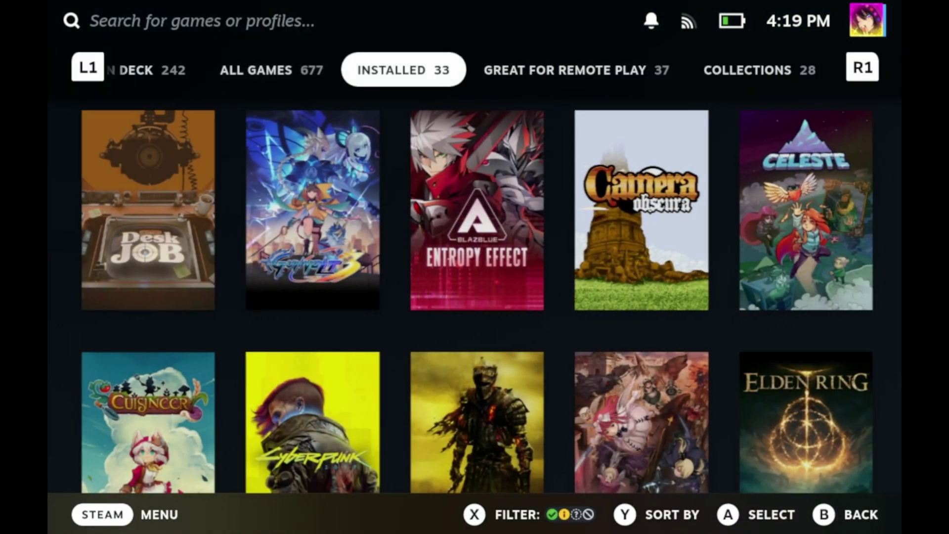
key(Tab)
key(Tab)
key(Tab)
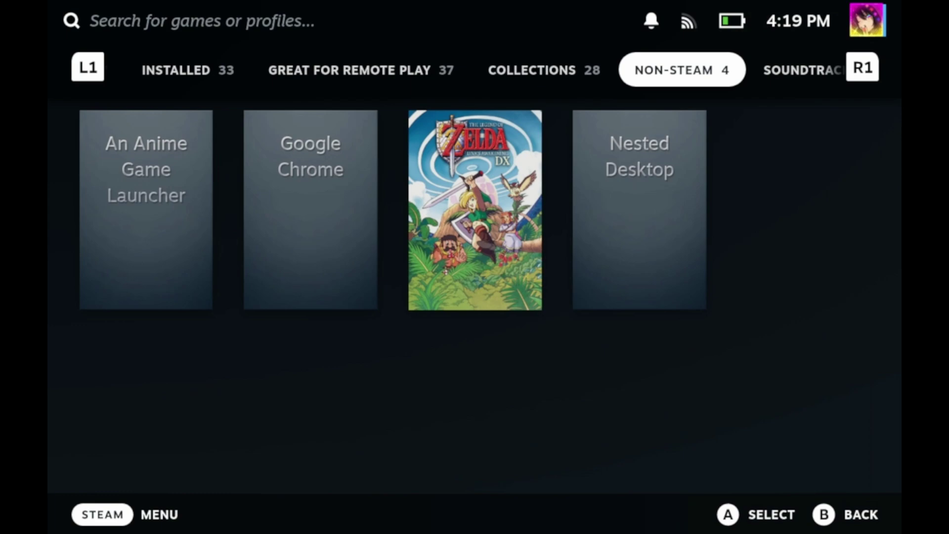
key(Down)
key(Right)
key(Right)
key(Right)
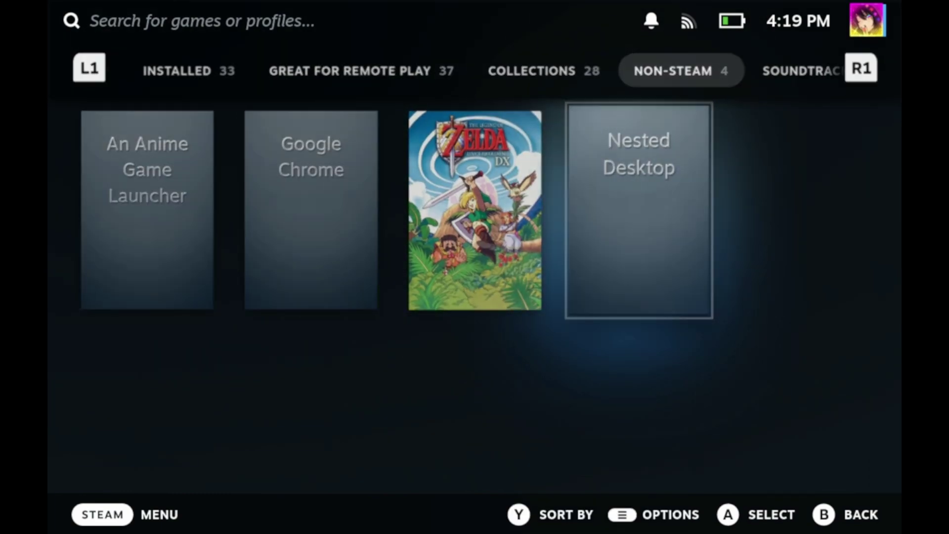
key(Return)
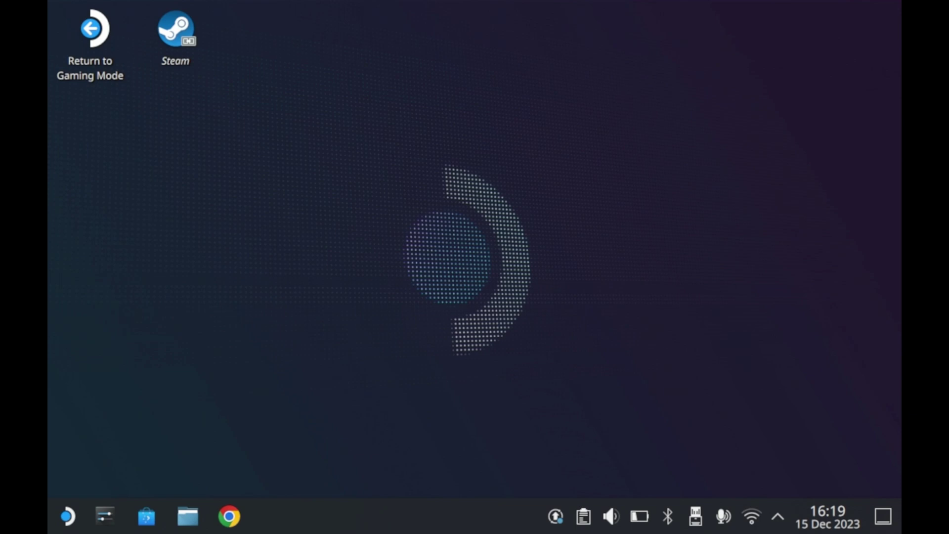
Download and apply the community layout 'Modified Default w/ vertical scroll' as Nested Desktop's controller layout
key(shift+Tab)
key(Return)
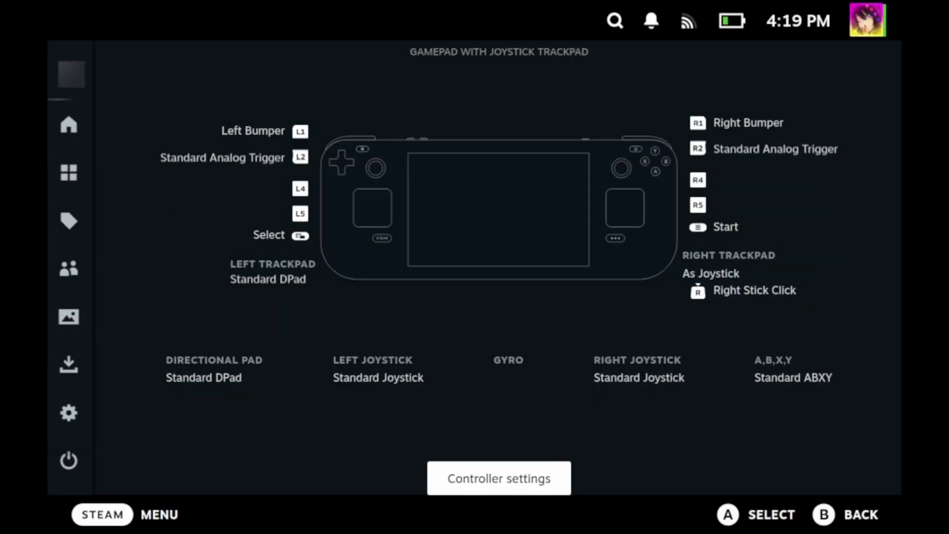
key(Return)
key(Up)
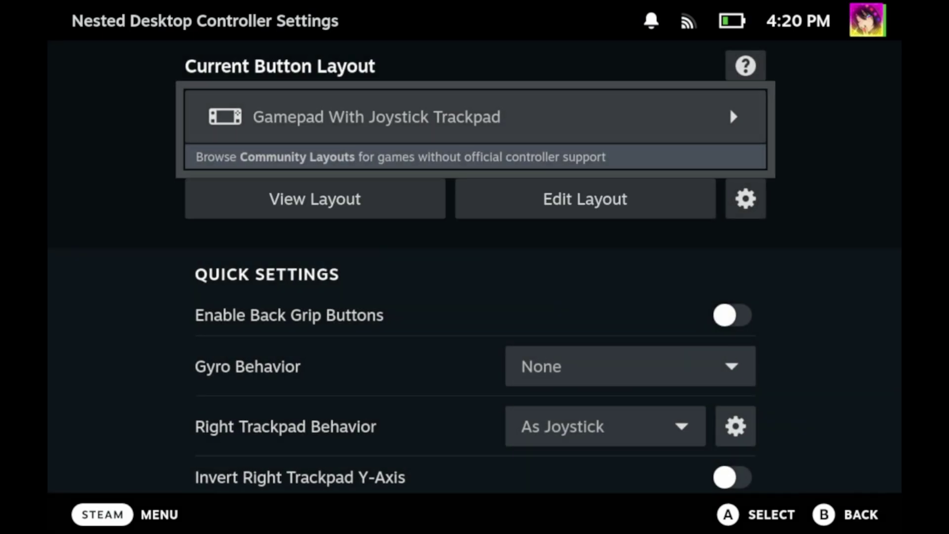
key(Return)
key(Tab)
key(Tab)
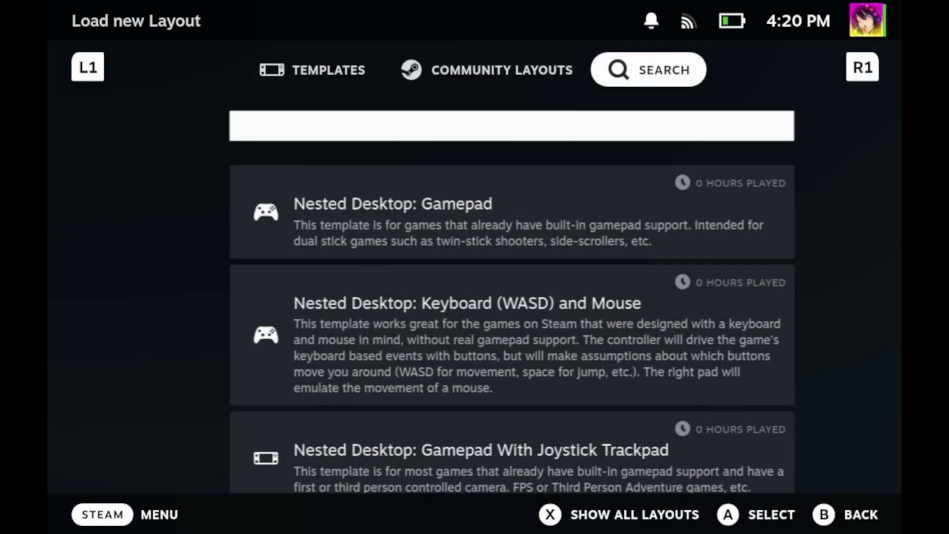
key(shift+Tab)
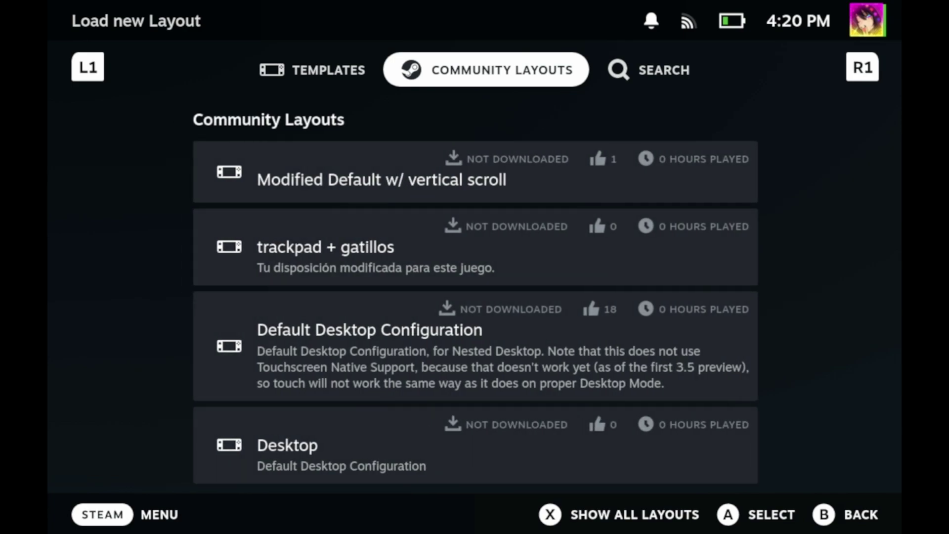
key(Down)
key(Return)
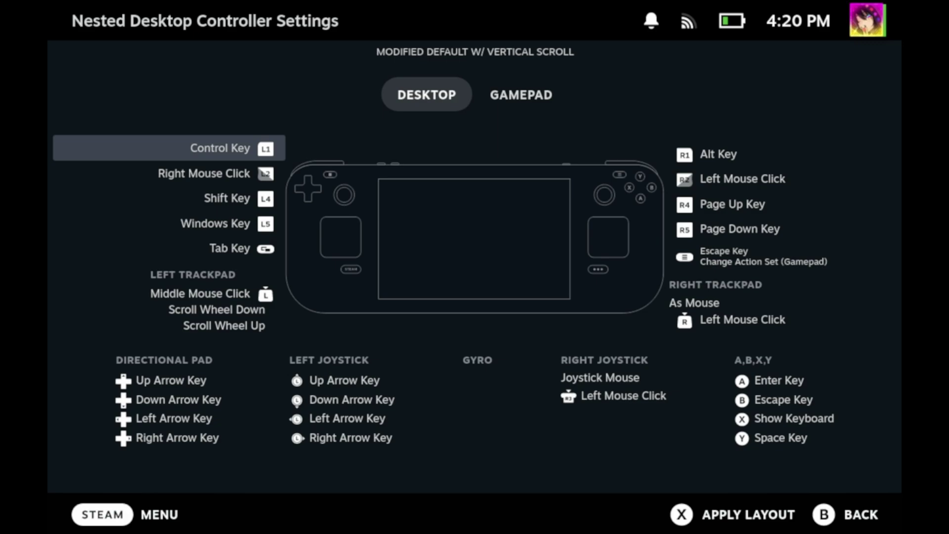
key(Tab)
key(Escape)
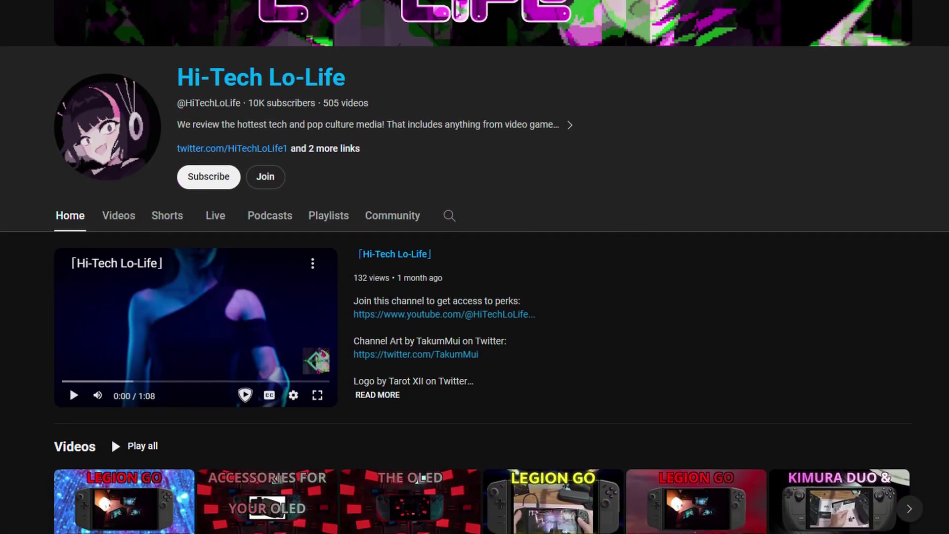
Scroll down the Hi-Tech Lo-Life channel page through its Steam Deck Playlists, Reviews and HTLL Podcast rows
scroll(474, 266, down, 4)
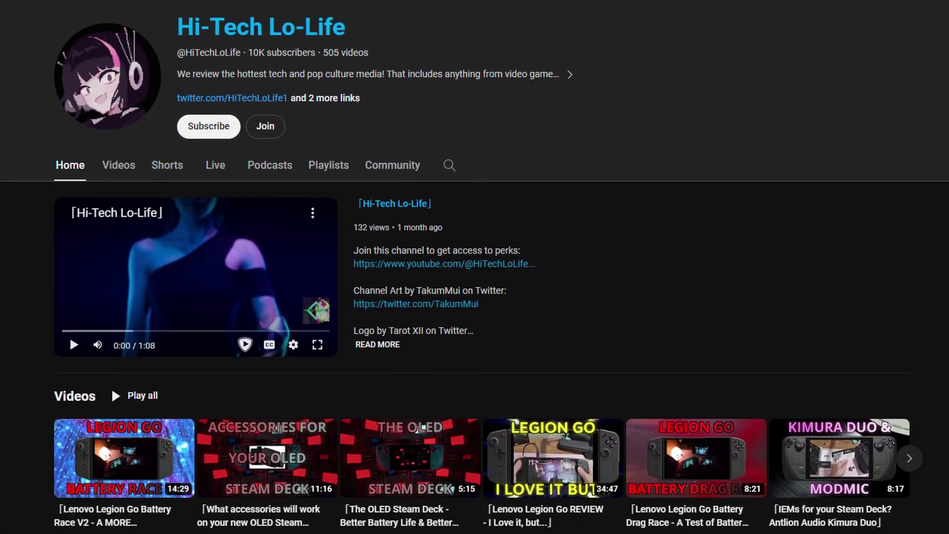
scroll(475, 267, down, 4)
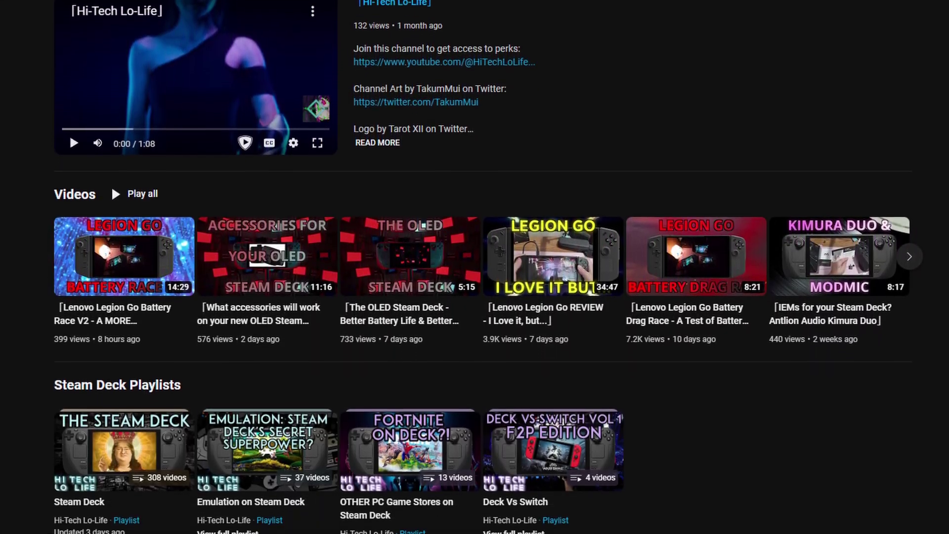
scroll(475, 267, down, 4)
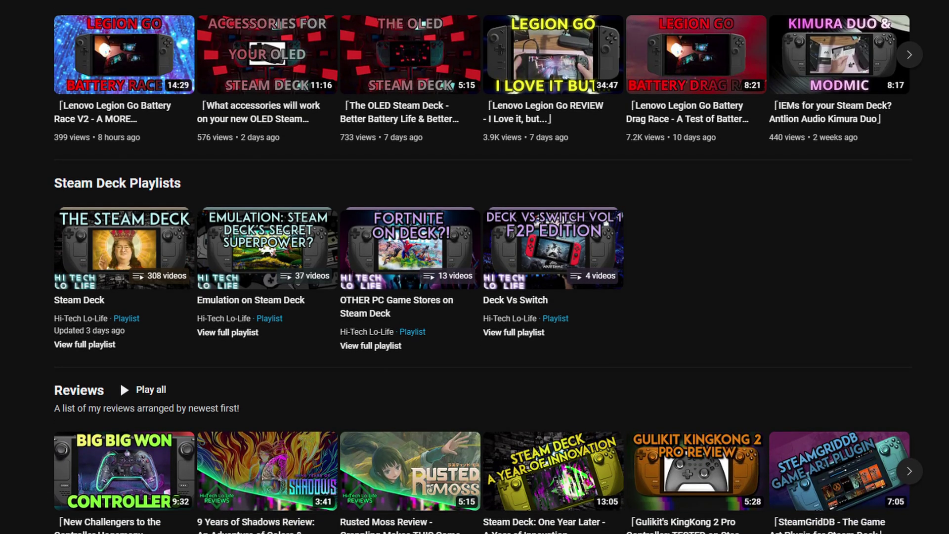
scroll(475, 267, down, 4)
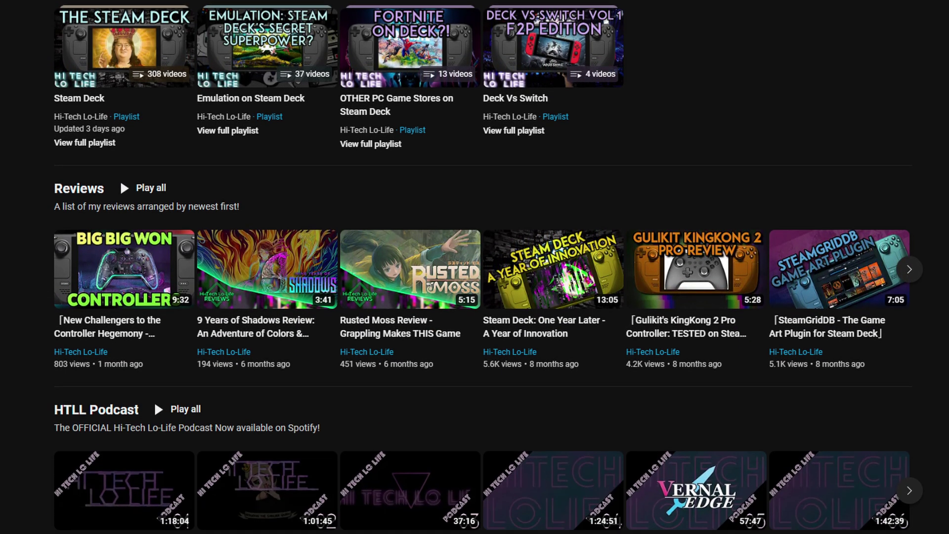
scroll(475, 267, down, 4)
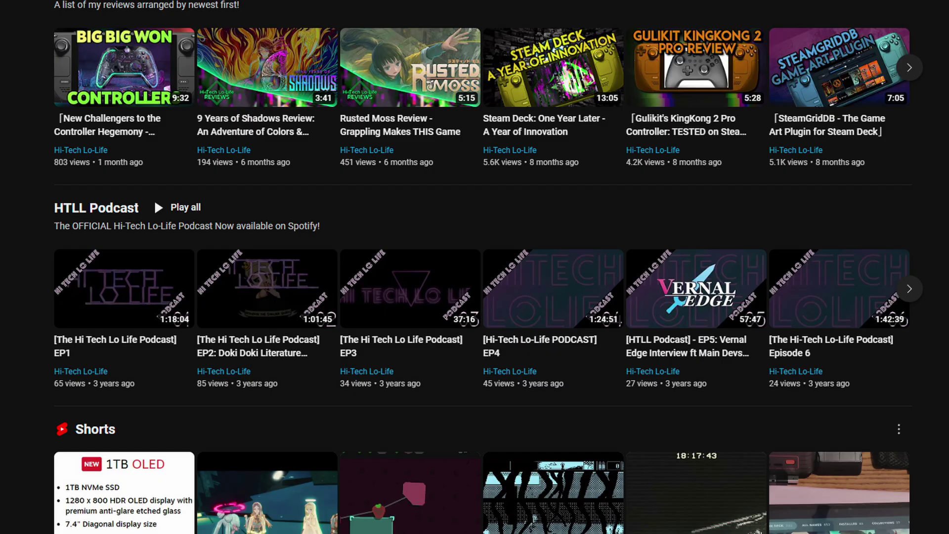